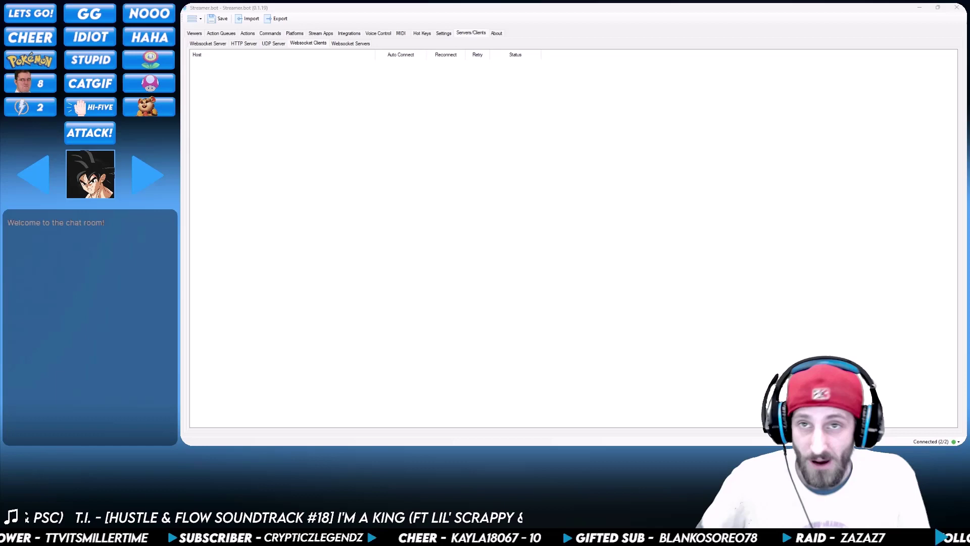
Add a websocket client named "Heat Map" with the endpoint wss://heat-api.j38.net/channel/ copied from the Notepad notes
right_click(334, 107)
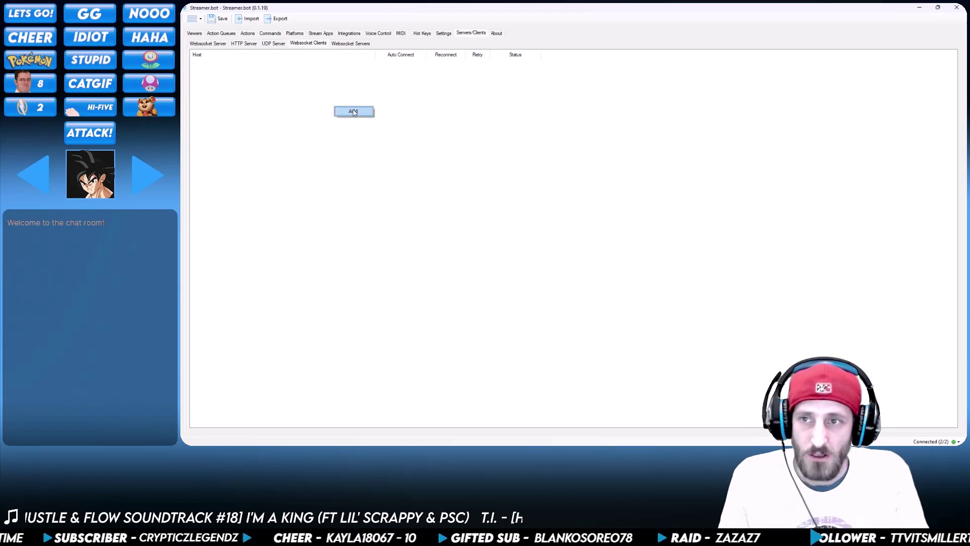
click(353, 112)
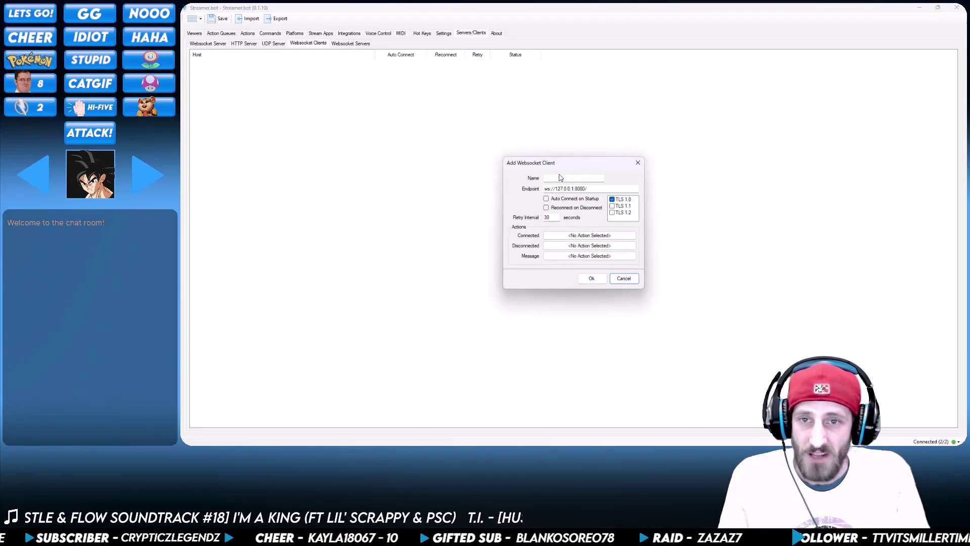
key(alt+Tab)
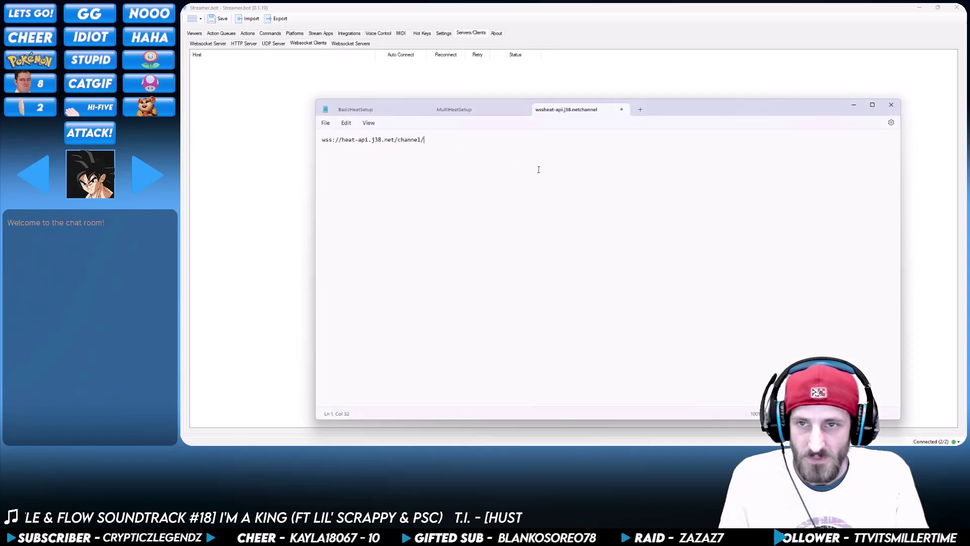
triple_click(406, 139)
key(ctrl+c)
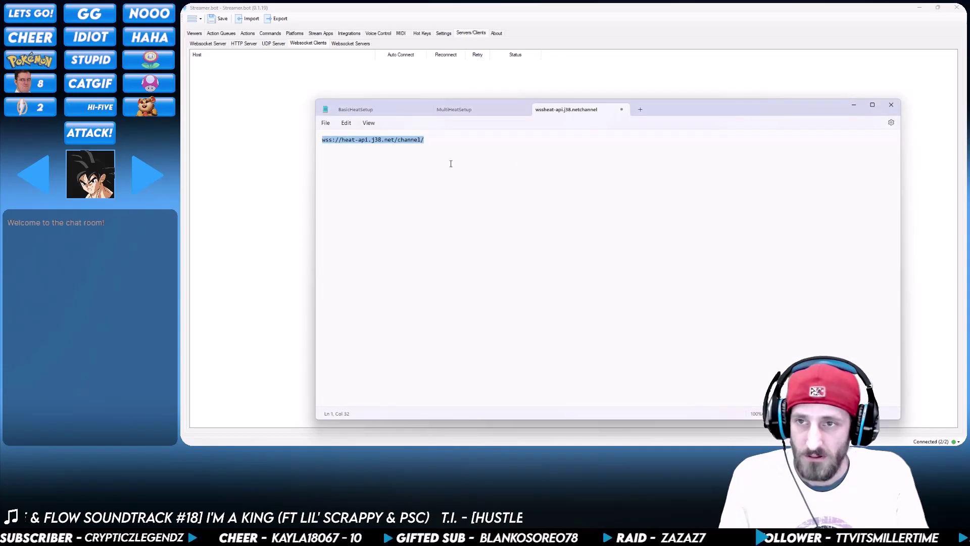
key(alt+Tab)
drag(593, 189, 536, 190)
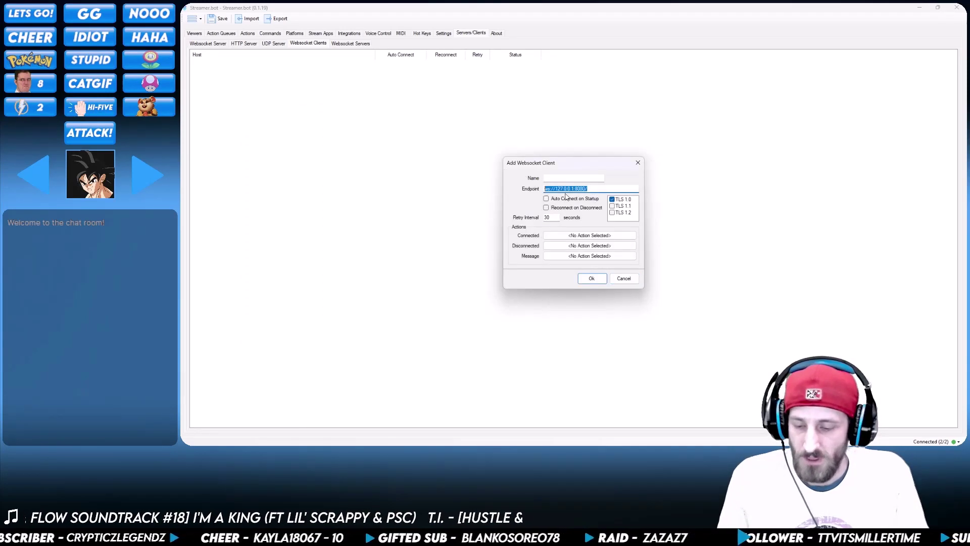
key(ctrl+v)
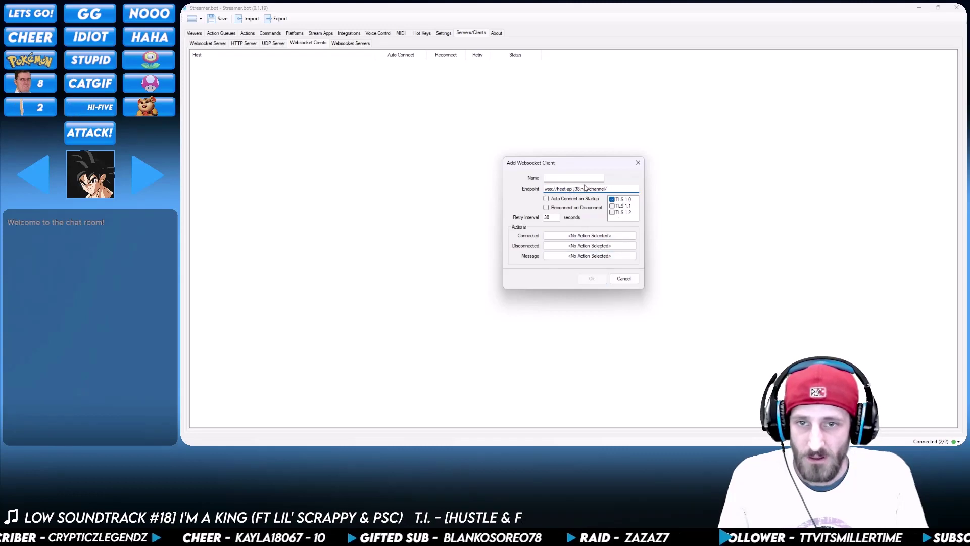
key(shift+Tab)
text(Heat Map)
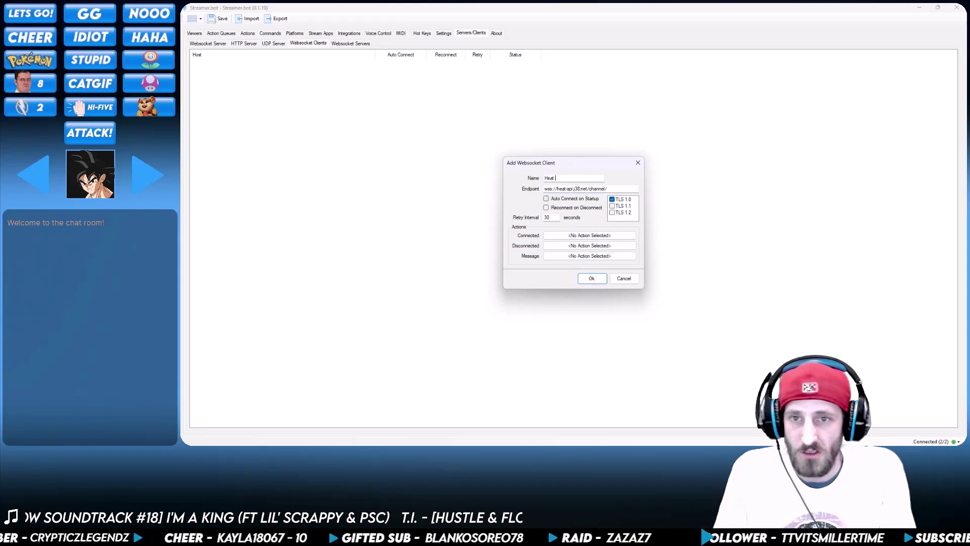
click(593, 278)
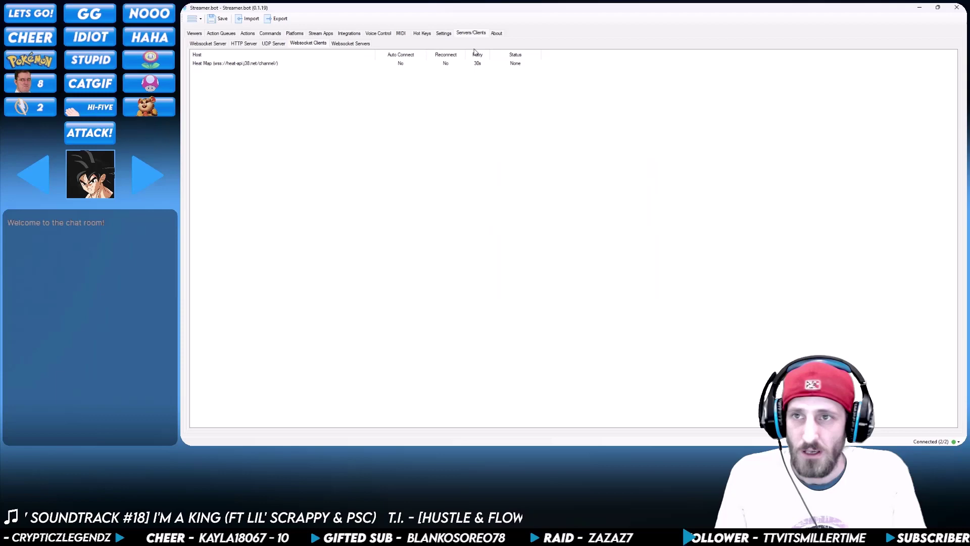
Copy the broadcaster's user ID from their user information in the viewers list
click(197, 34)
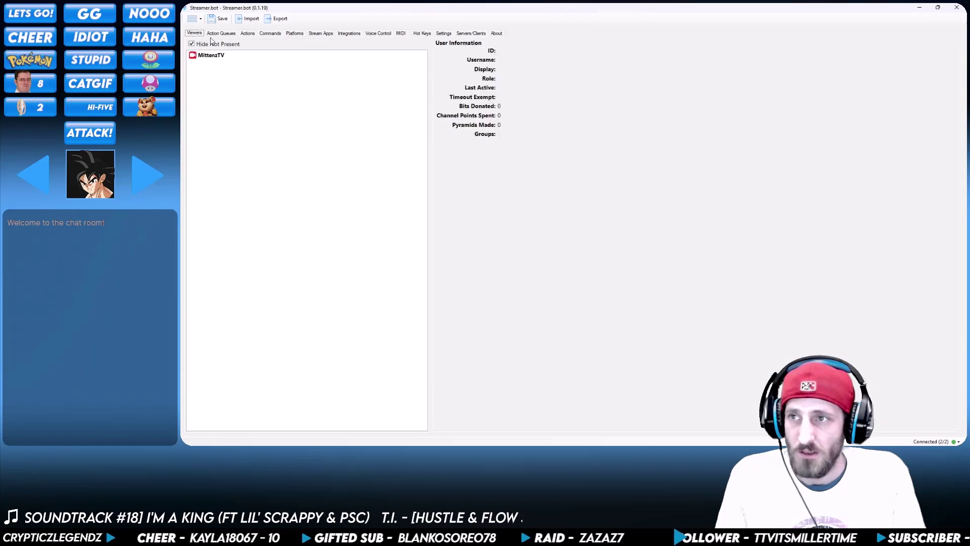
click(266, 55)
drag(531, 51, 497, 51)
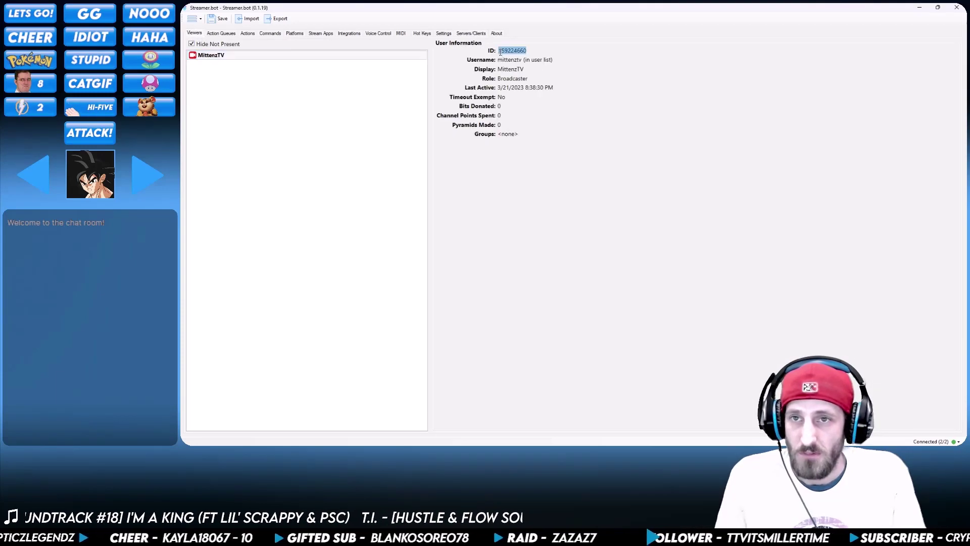
right_click(503, 50)
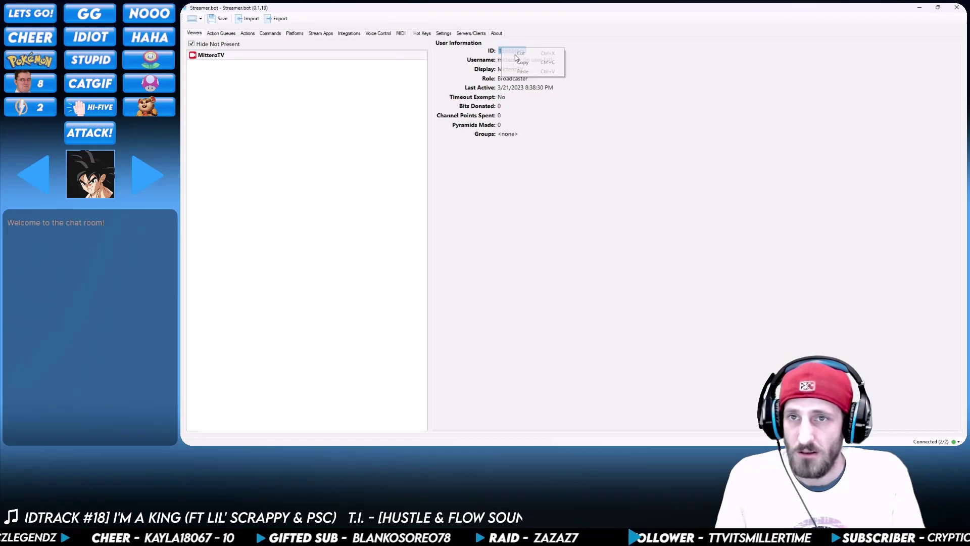
click(519, 65)
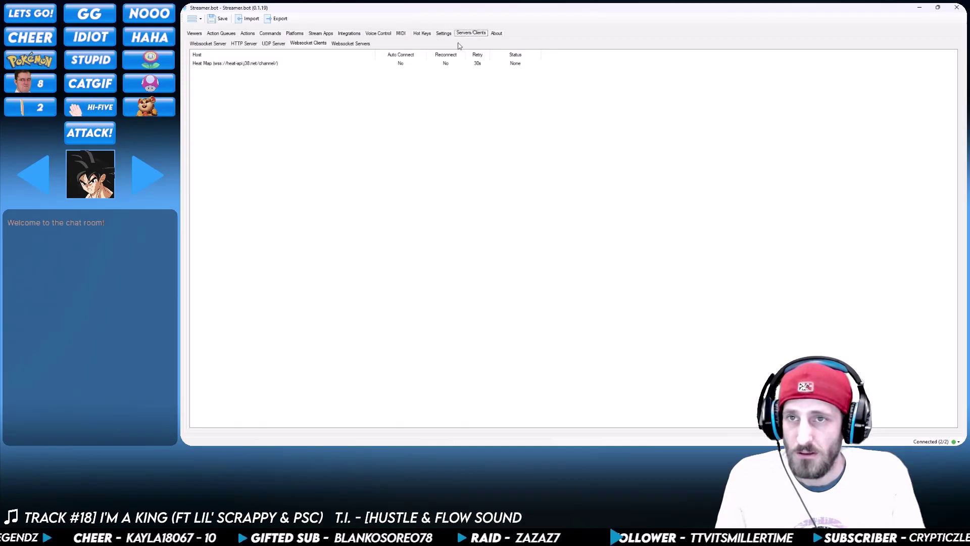
Append the copied user ID to the Heat Map client's endpoint and enable auto connect on startup and reconnect on disconnect
click(461, 33)
double_click(281, 63)
click(614, 190)
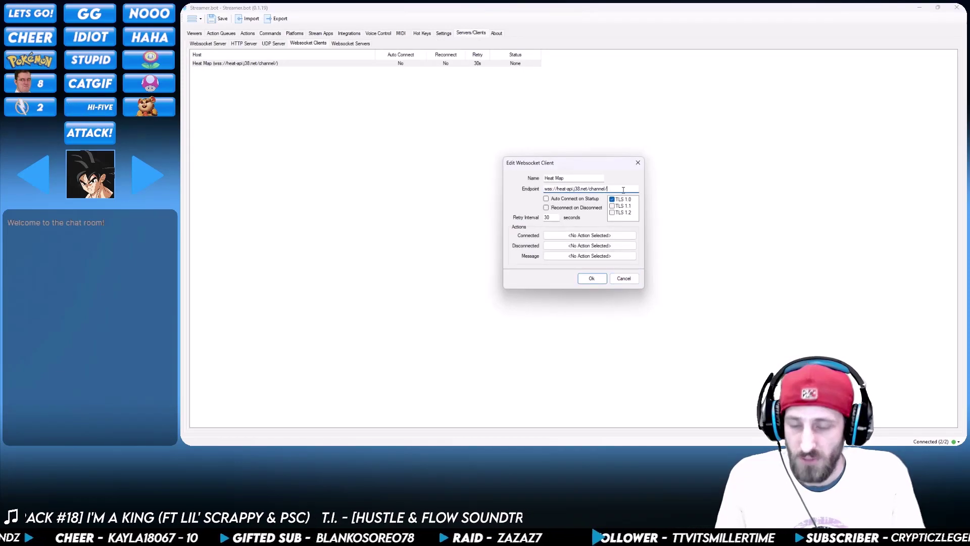
key(ctrl+v)
click(545, 198)
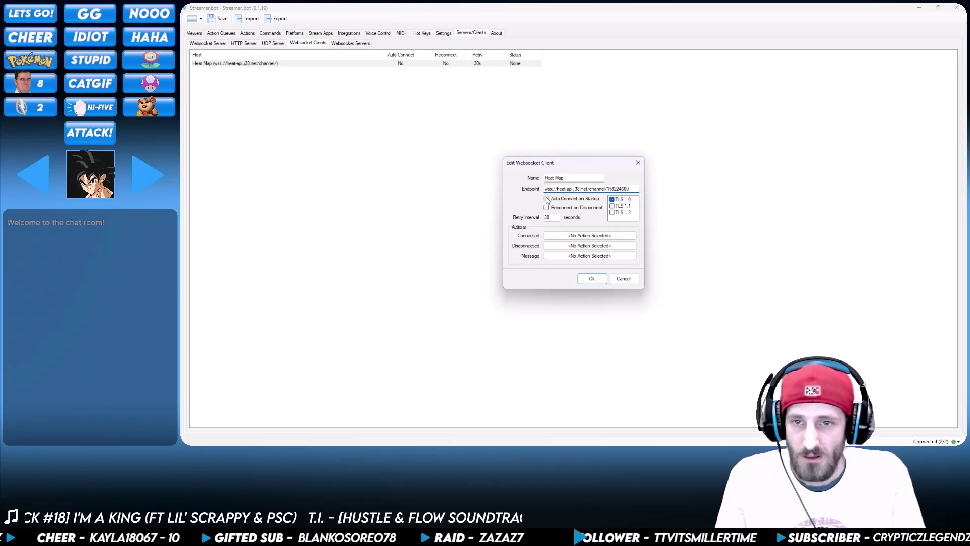
click(545, 207)
click(592, 278)
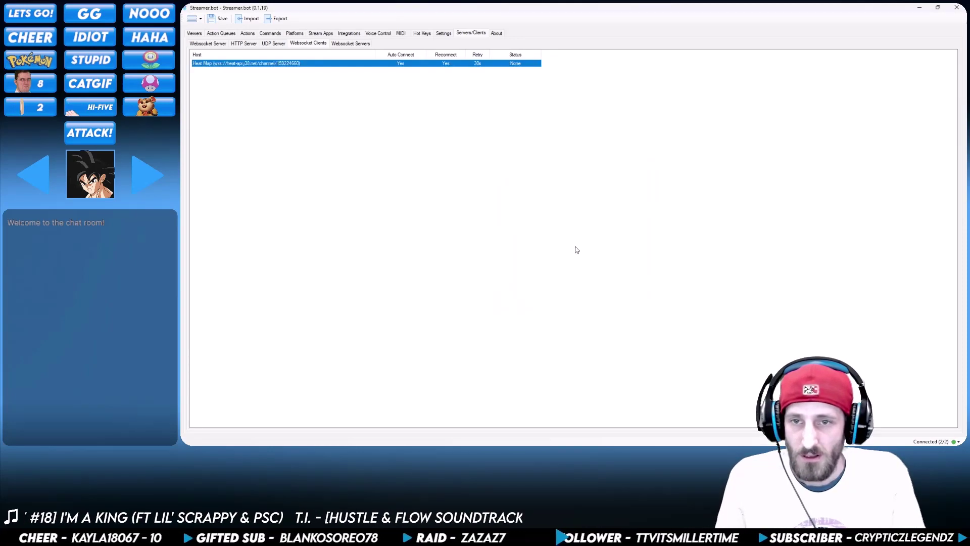
click(249, 33)
right_click(386, 95)
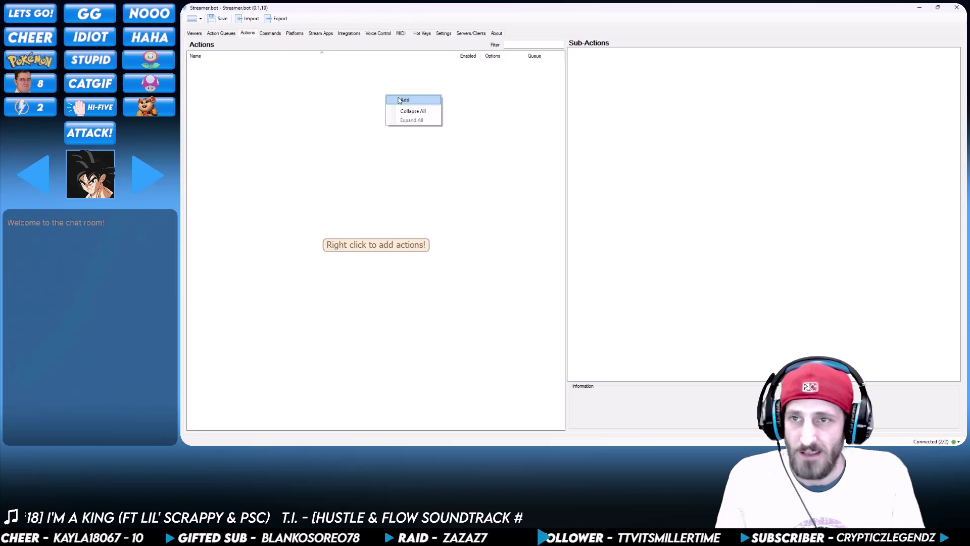
click(419, 102)
click(631, 260)
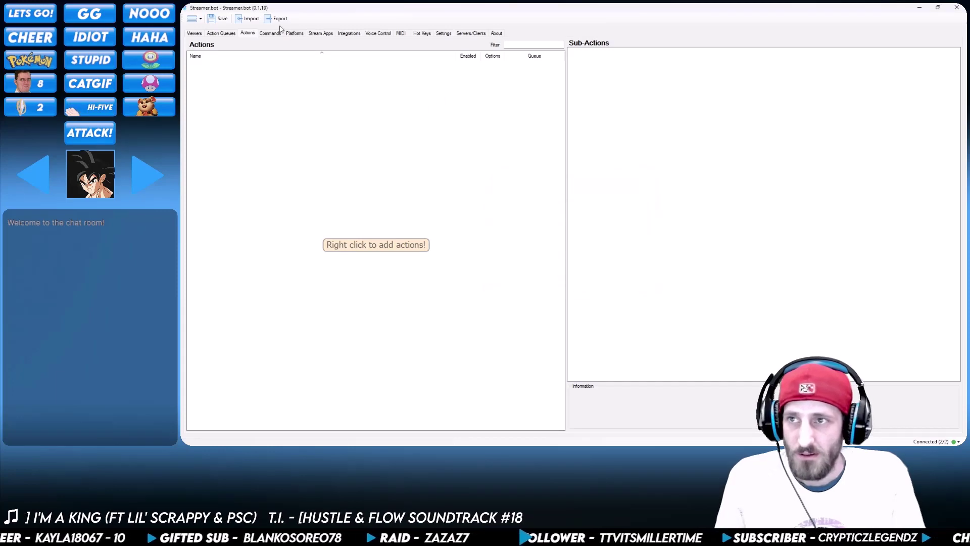
Import the heat actions and their queue using the full import string copied from the BasicHeatSetup notes in Notepad
click(248, 18)
key(alt+Tab)
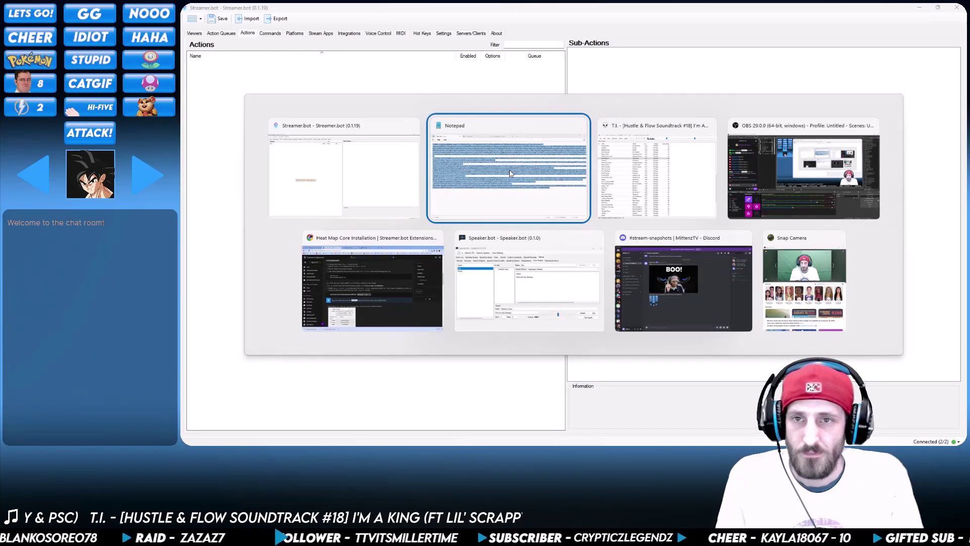
click(516, 170)
key(ctrl+a)
key(ctrl+c)
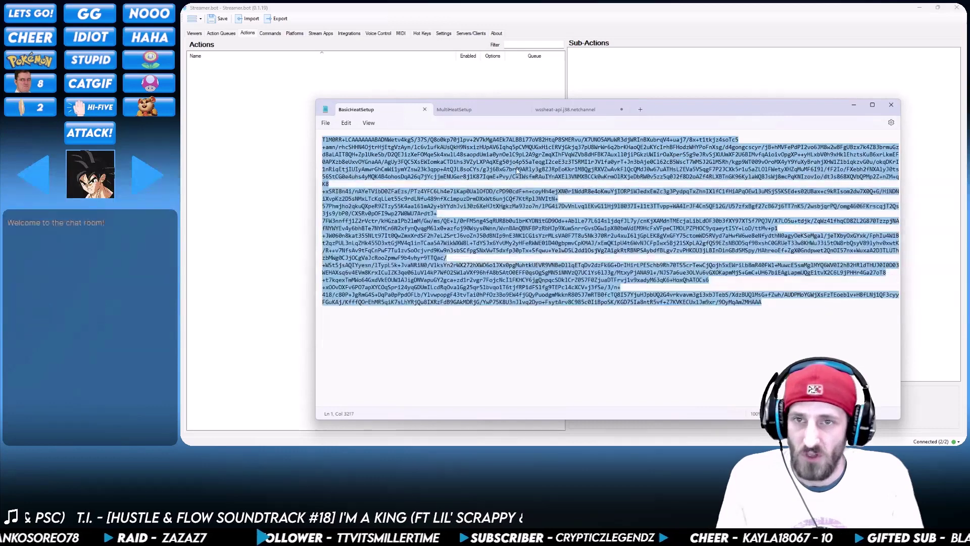
key(alt+Tab)
key(ctrl+v)
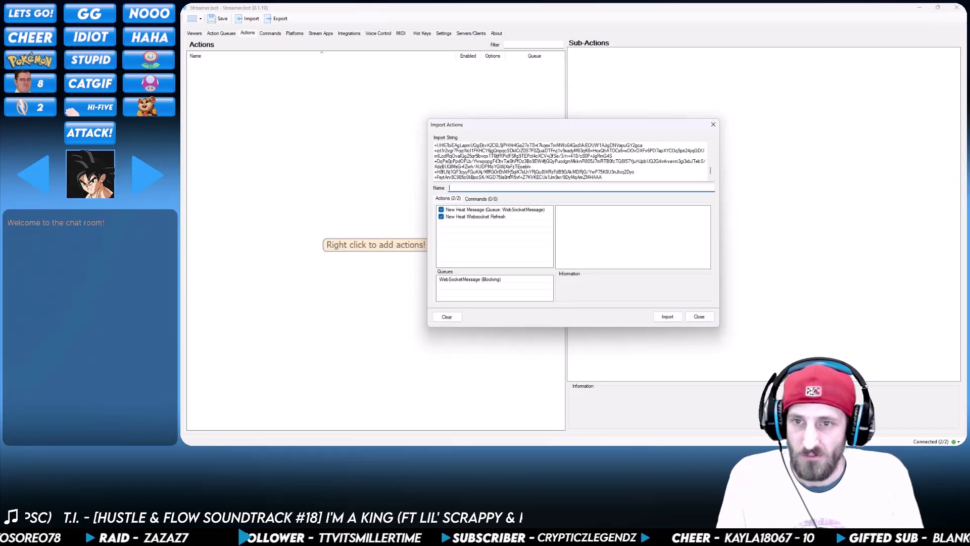
click(666, 318)
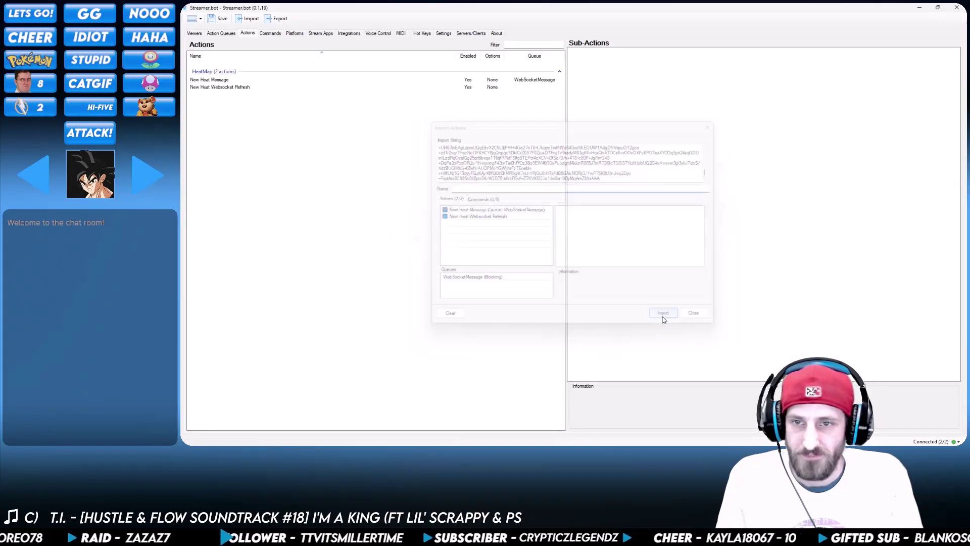
Review the C# code executed by the New Heat Websocket Refresh action
click(412, 91)
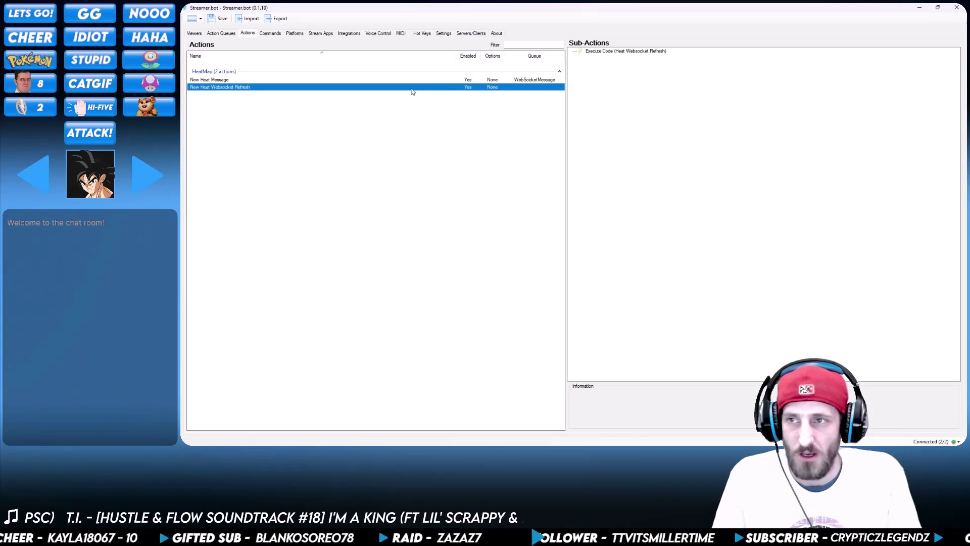
double_click(611, 51)
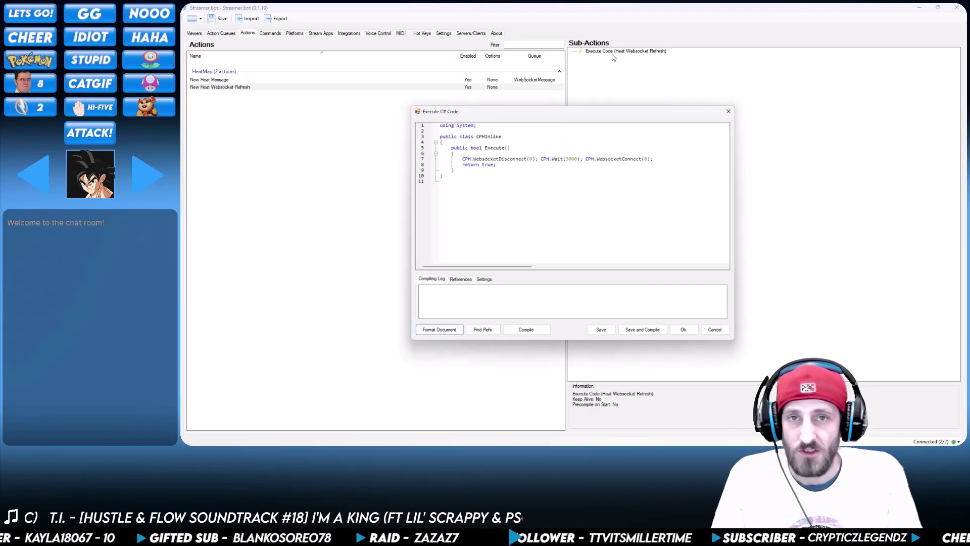
click(687, 334)
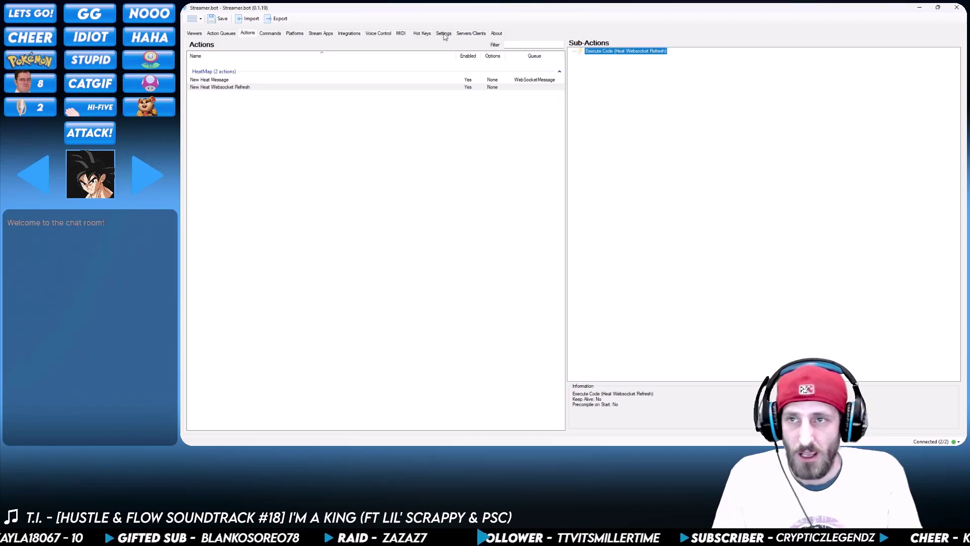
Add an enabled, repeating timed action named "Heat reset" that runs New Heat Websocket Refresh every 40 seconds
click(444, 34)
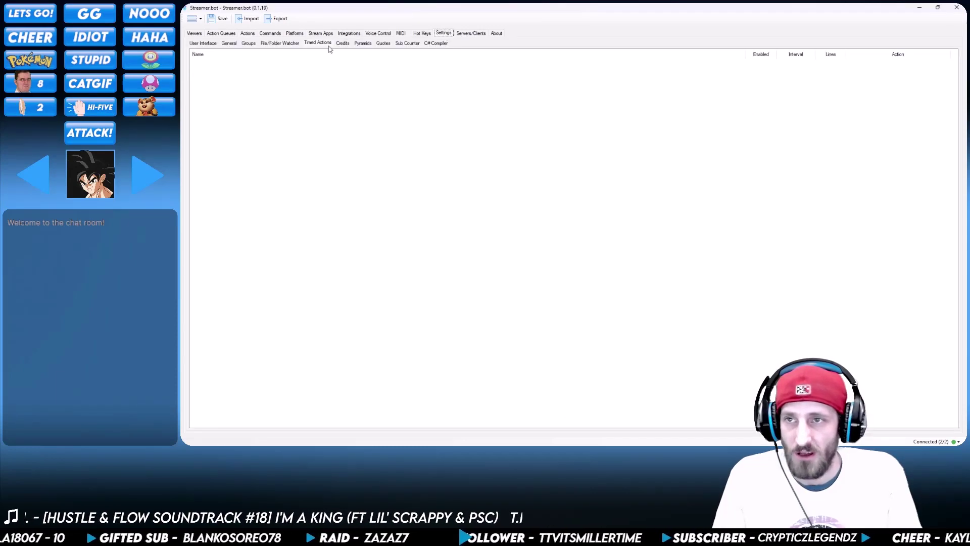
right_click(334, 76)
click(349, 80)
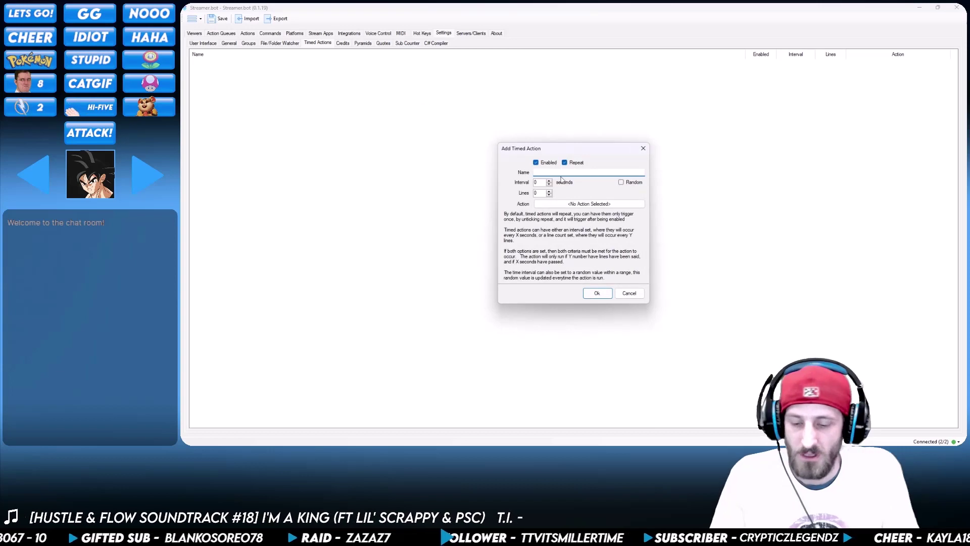
text(Heat rest)
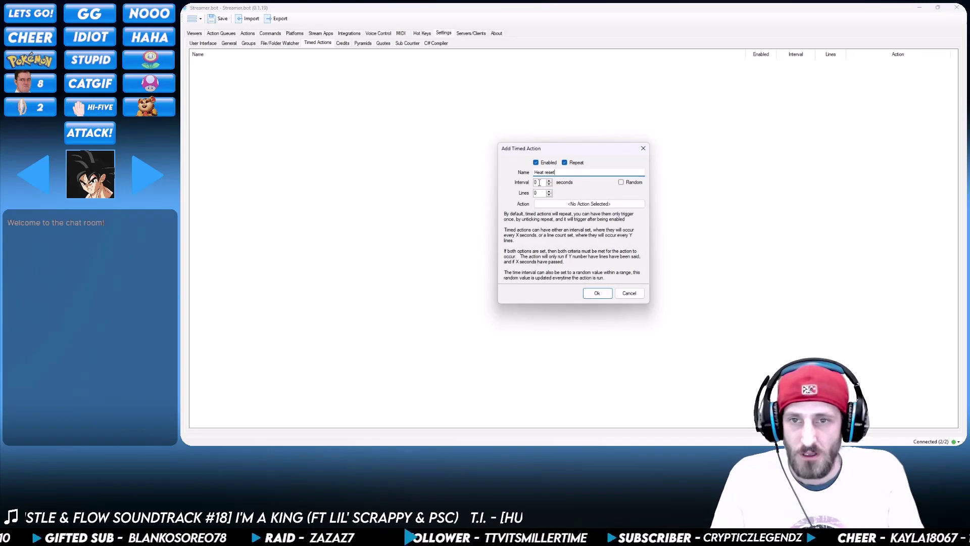
double_click(537, 182)
text(40)
click(588, 204)
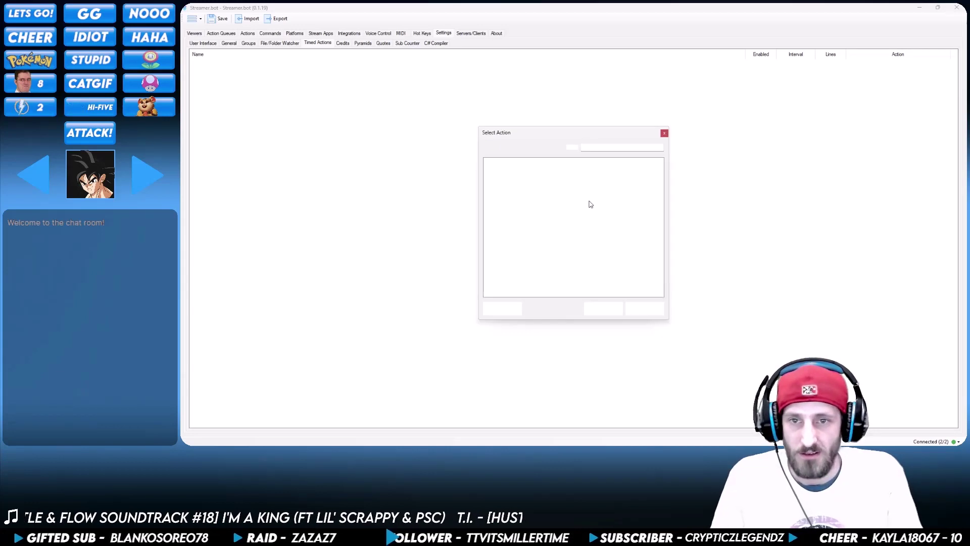
click(604, 177)
click(608, 310)
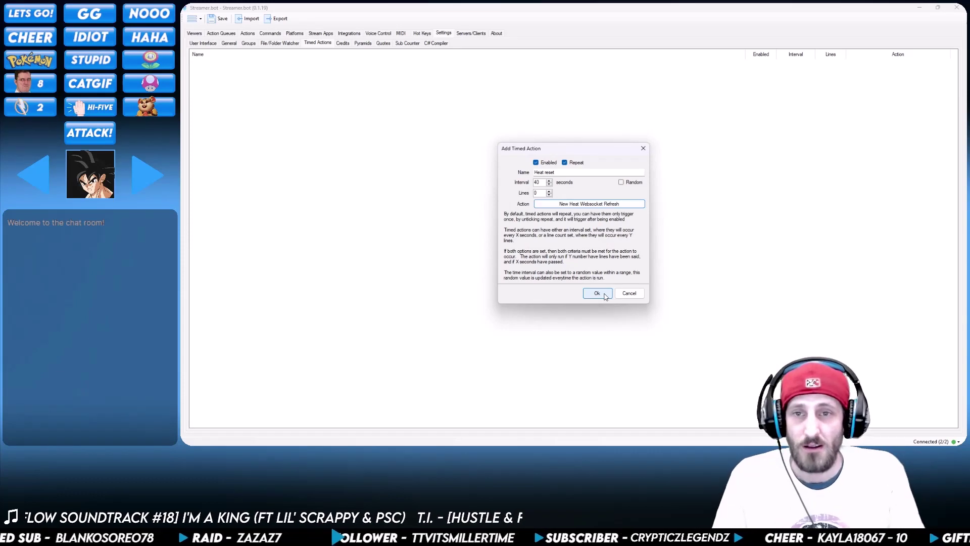
click(597, 293)
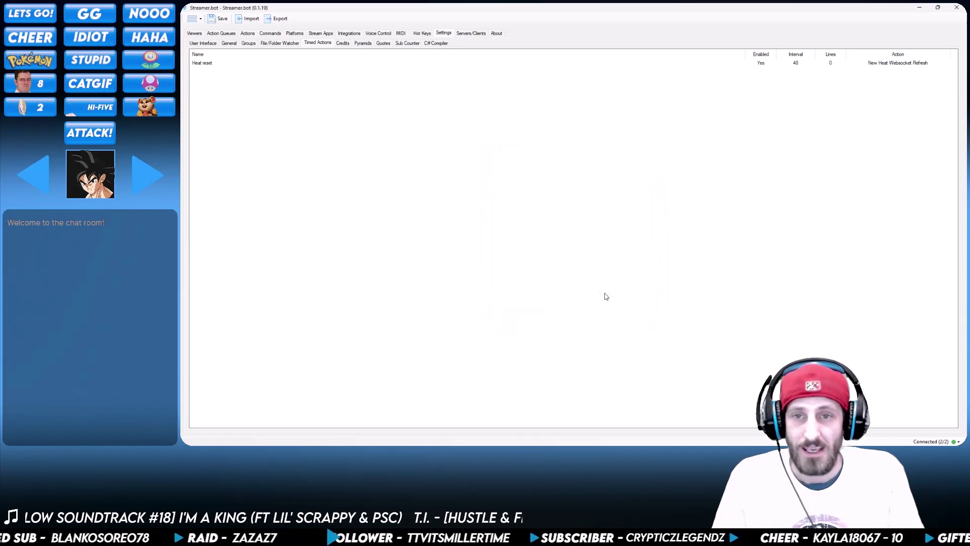
Examine the New Heat Message sub-actions, including the maximum width and height arguments and the Twitch message
click(248, 34)
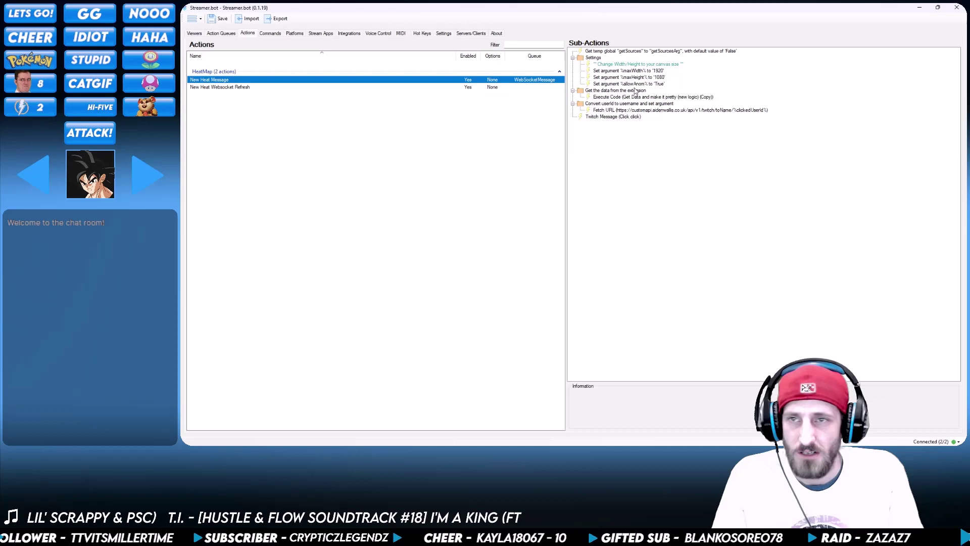
click(654, 71)
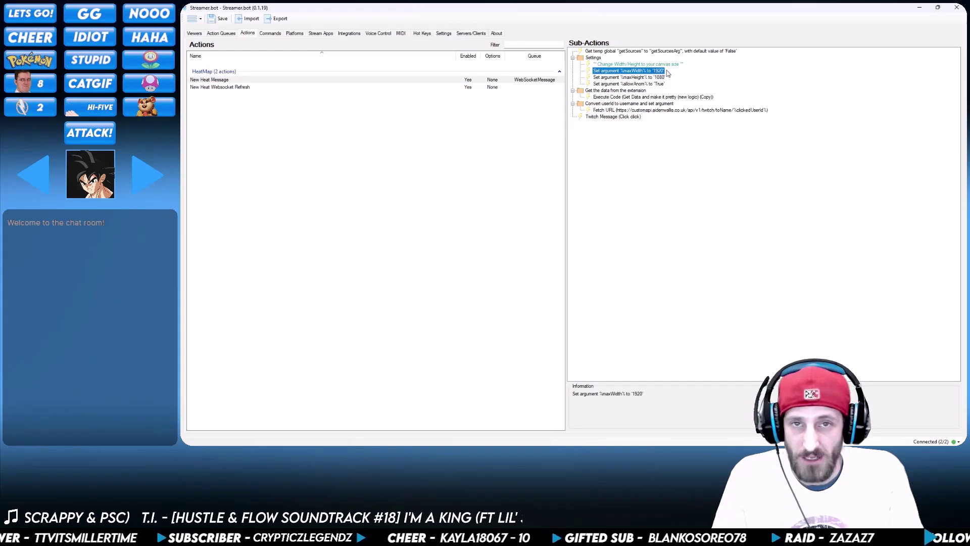
click(665, 79)
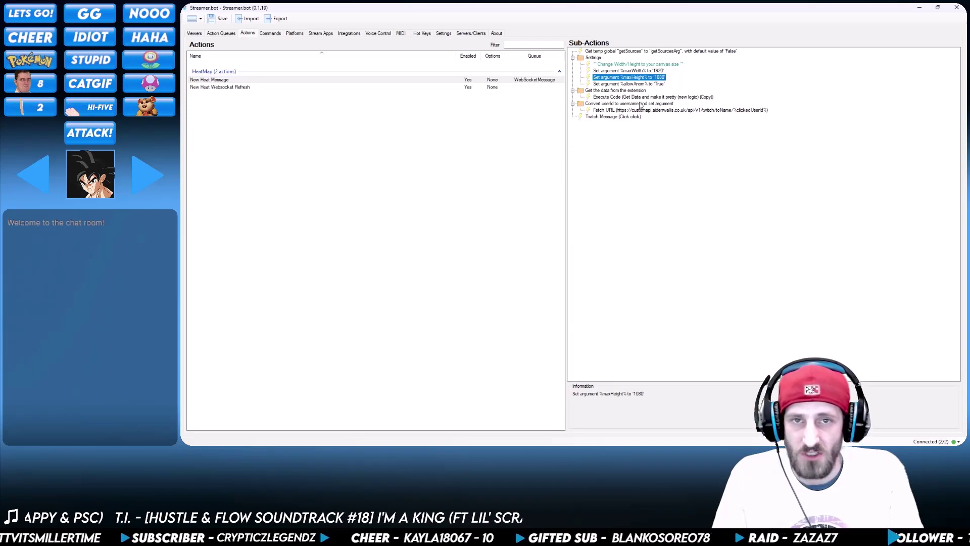
click(625, 120)
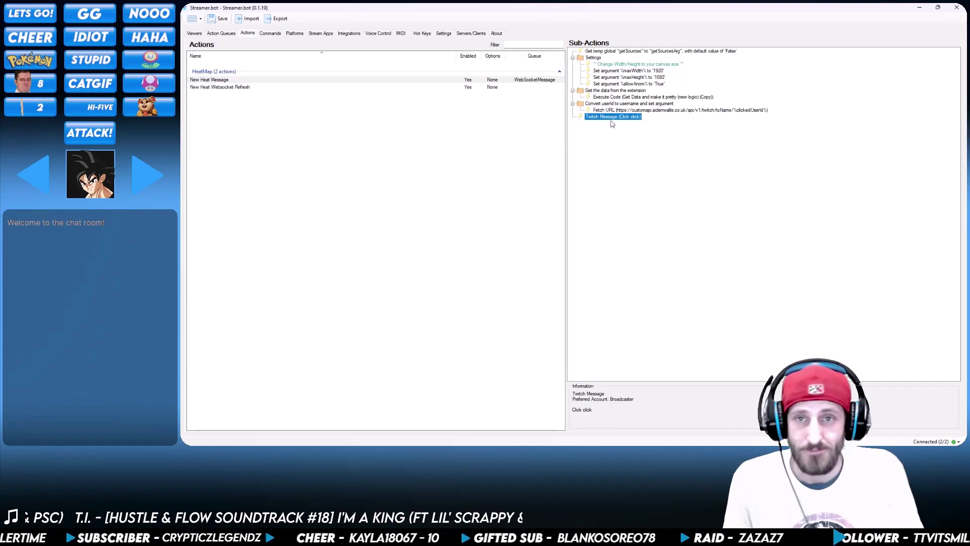
Set New Heat Message as the action the Heat Map websocket client runs when it receives a message
click(475, 35)
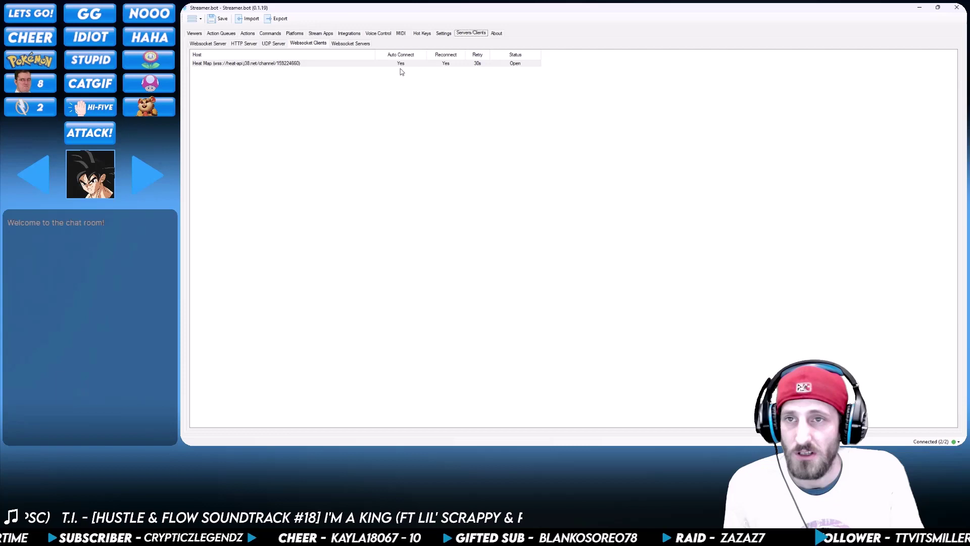
double_click(373, 65)
click(559, 255)
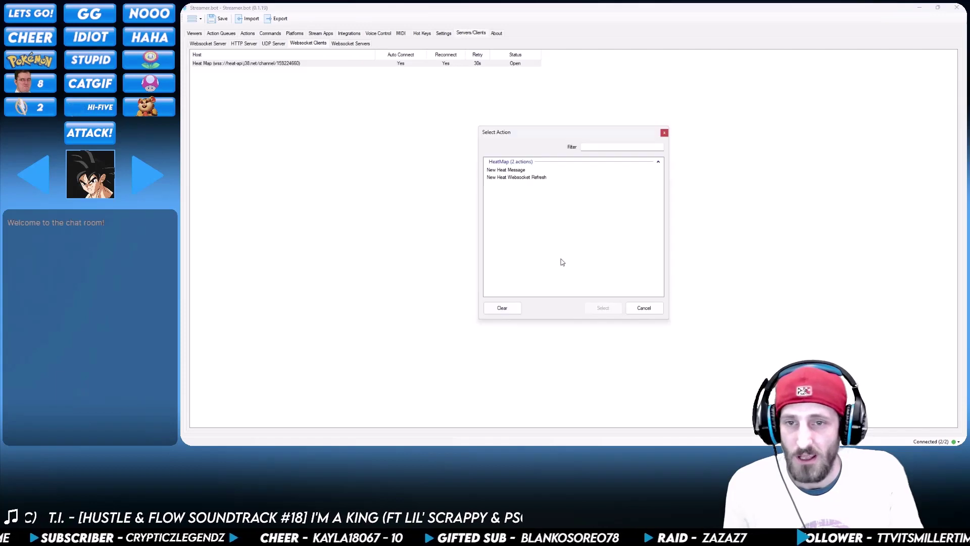
click(526, 174)
click(602, 309)
click(592, 281)
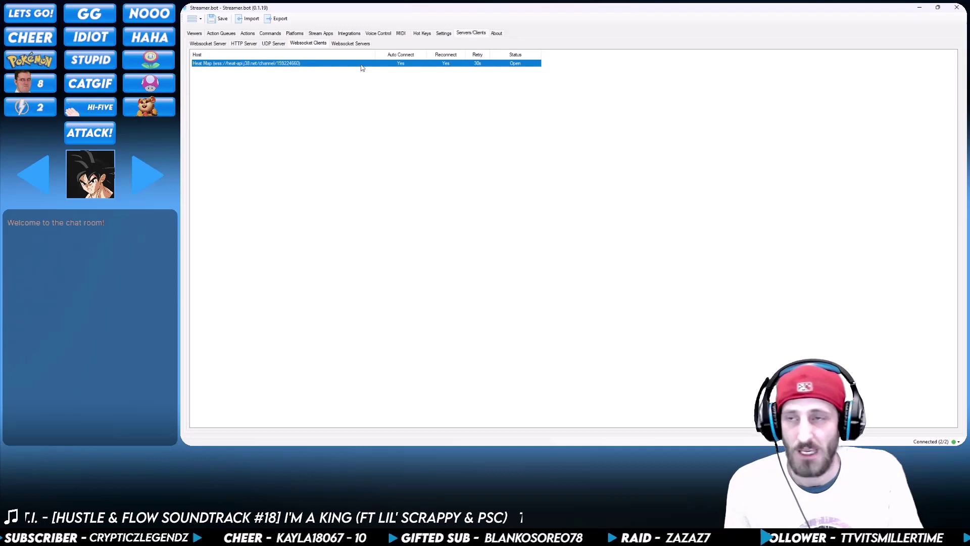
Review the Twitch message sub-action of the New Heat Message action
click(249, 33)
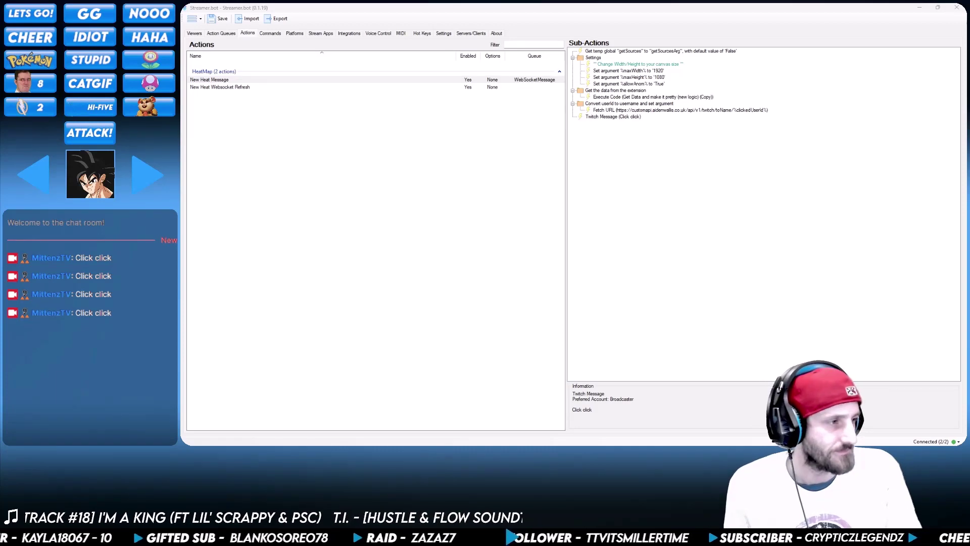
click(743, 225)
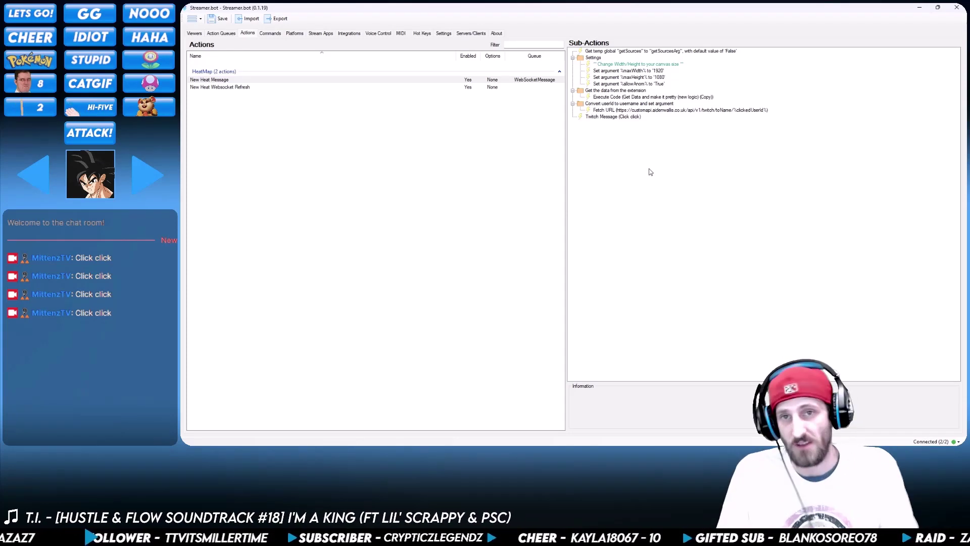
click(611, 118)
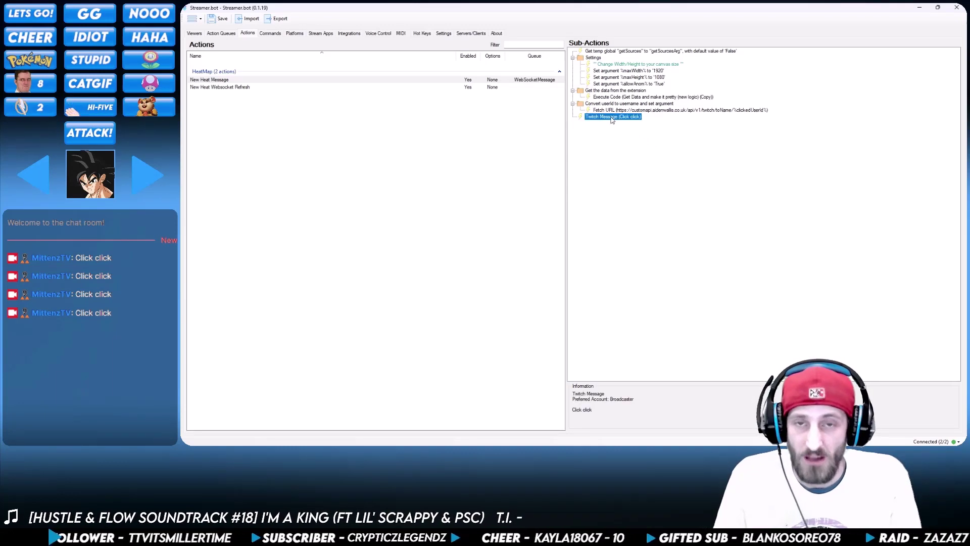
click(616, 125)
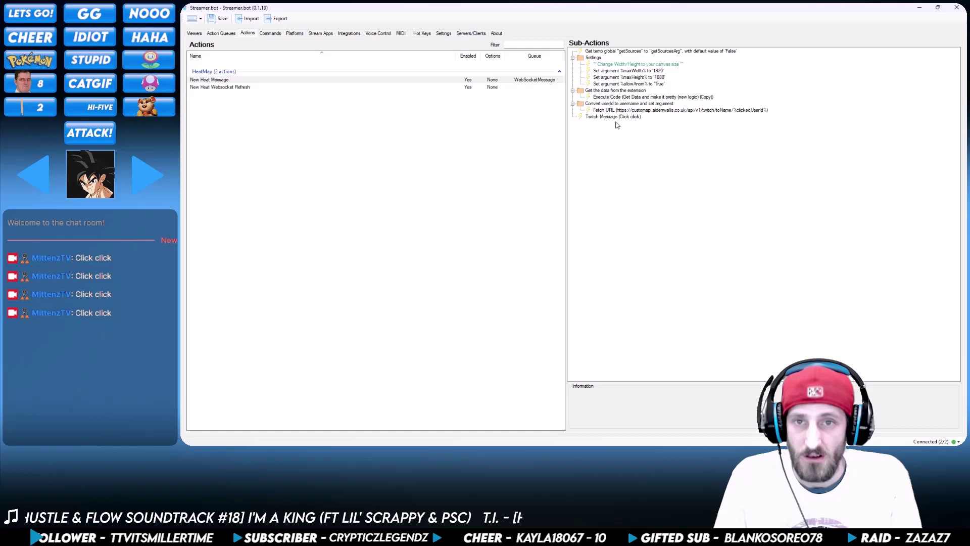
right_click(616, 125)
mouse_move(656, 144)
click(733, 175)
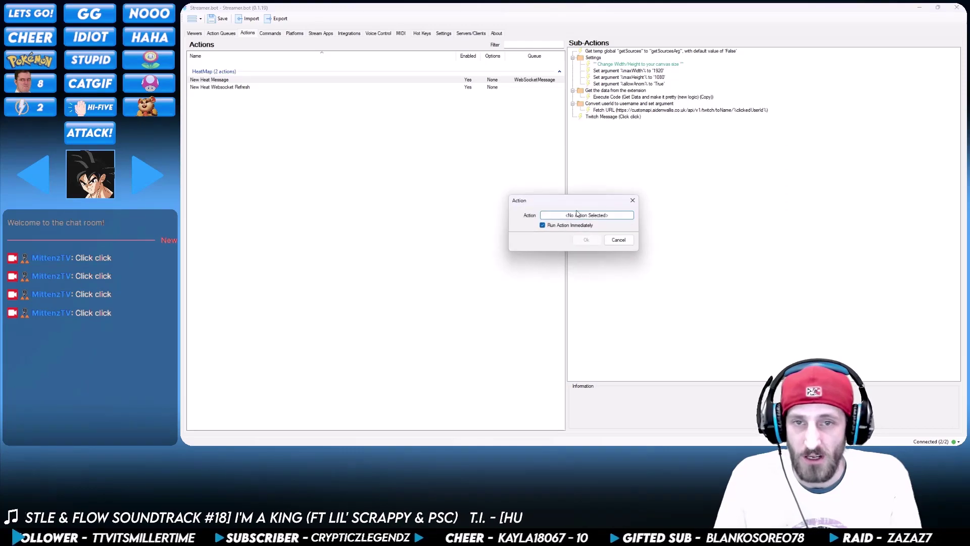
click(619, 239)
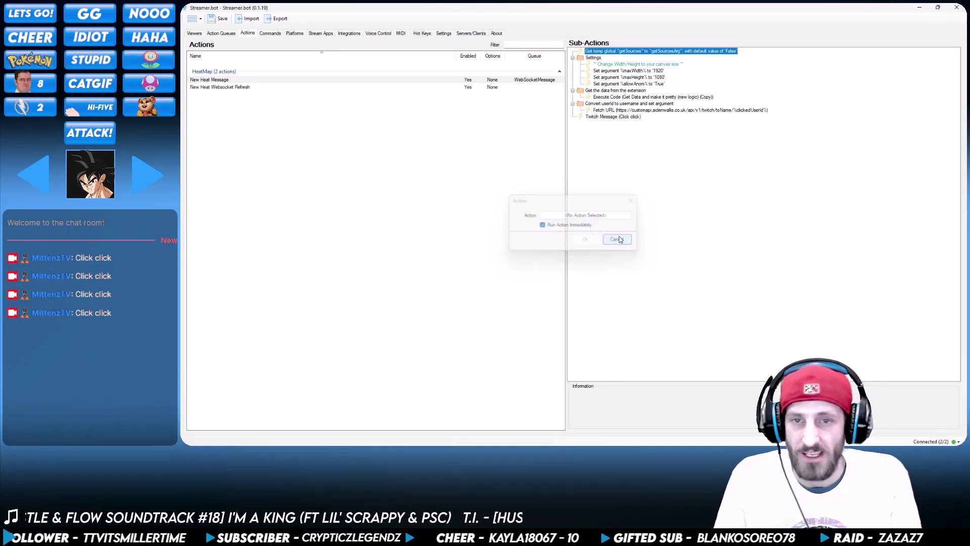
click(651, 153)
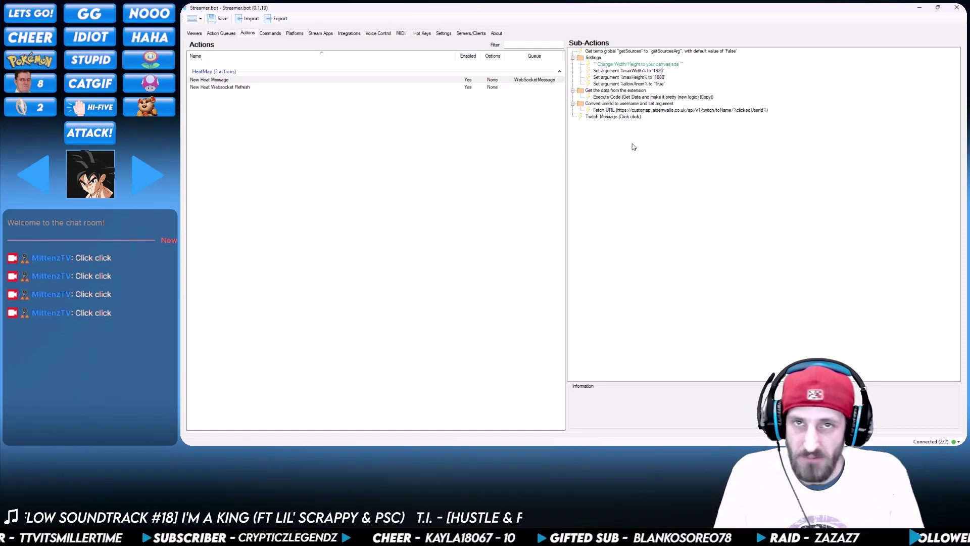
Import the multi-location heat actions and their queue using the full import string copied from the MultiHeatSetup notes in Notepad
click(504, 123)
click(247, 19)
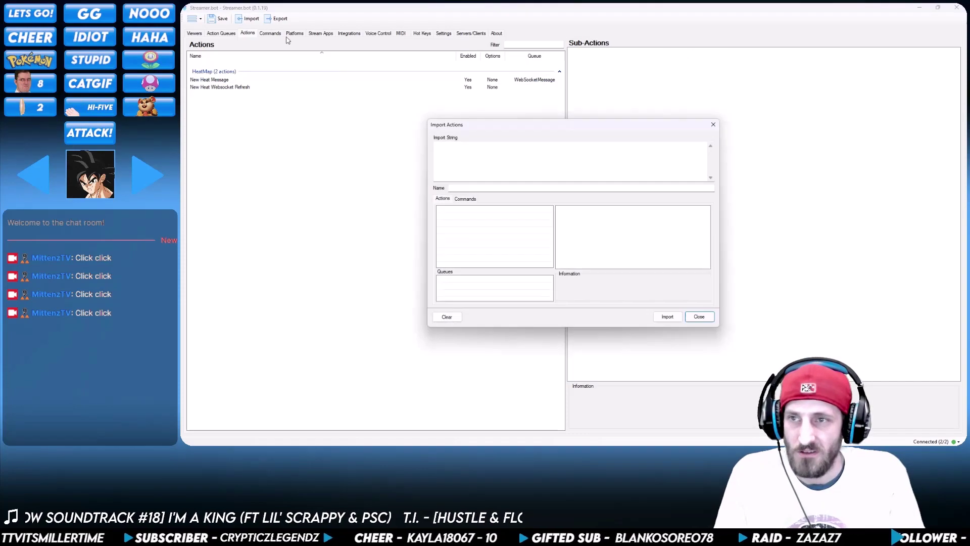
key(alt+Tab)
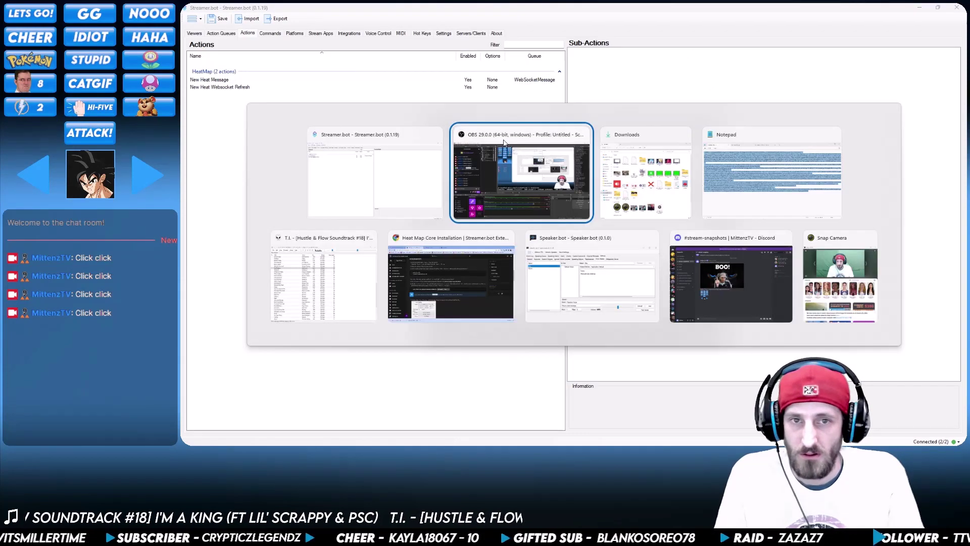
key(Tab)
key(Tab)
click(454, 110)
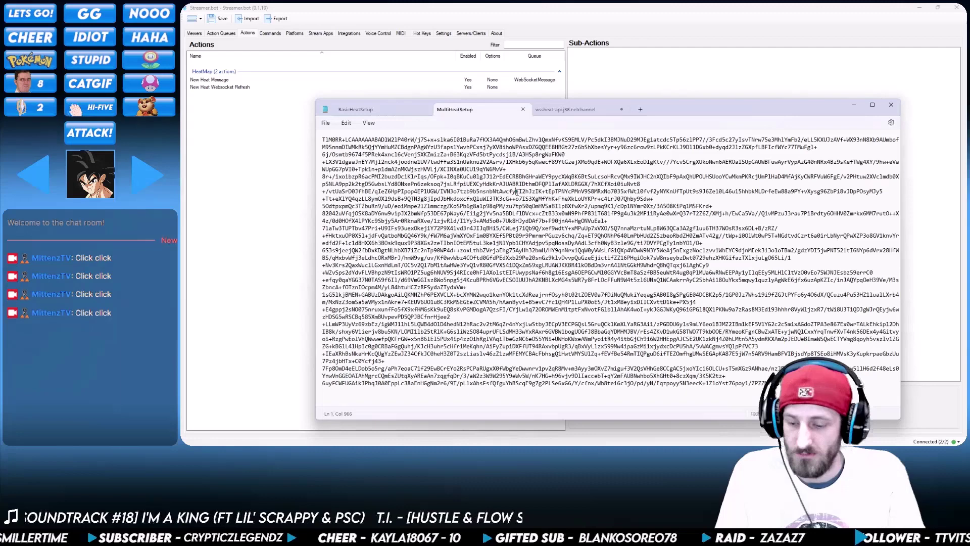
key(ctrl+a)
key(alt+Tab)
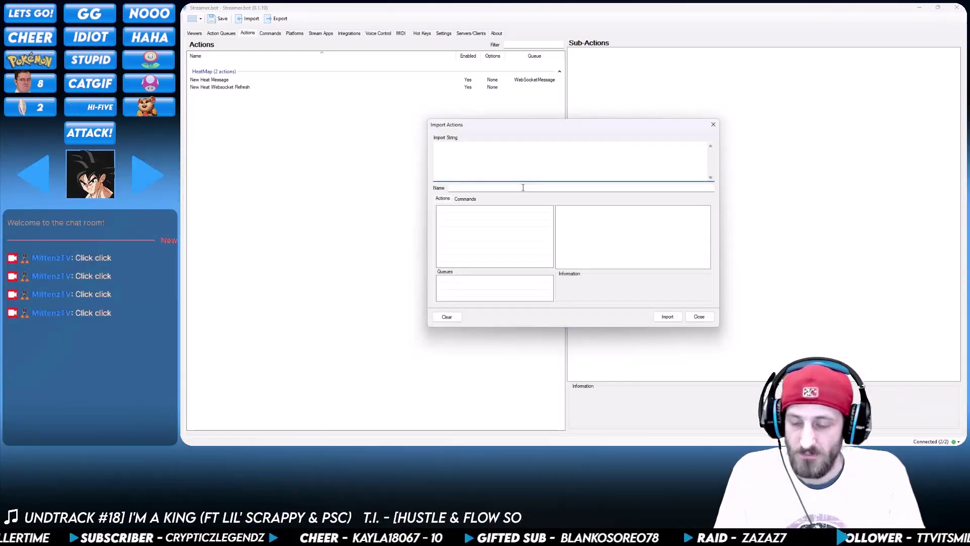
key(ctrl+v)
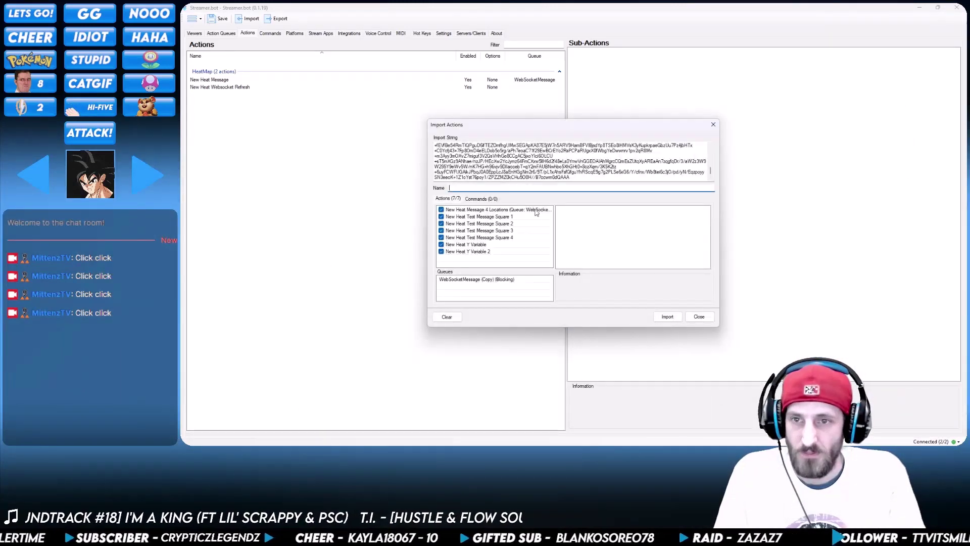
click(665, 318)
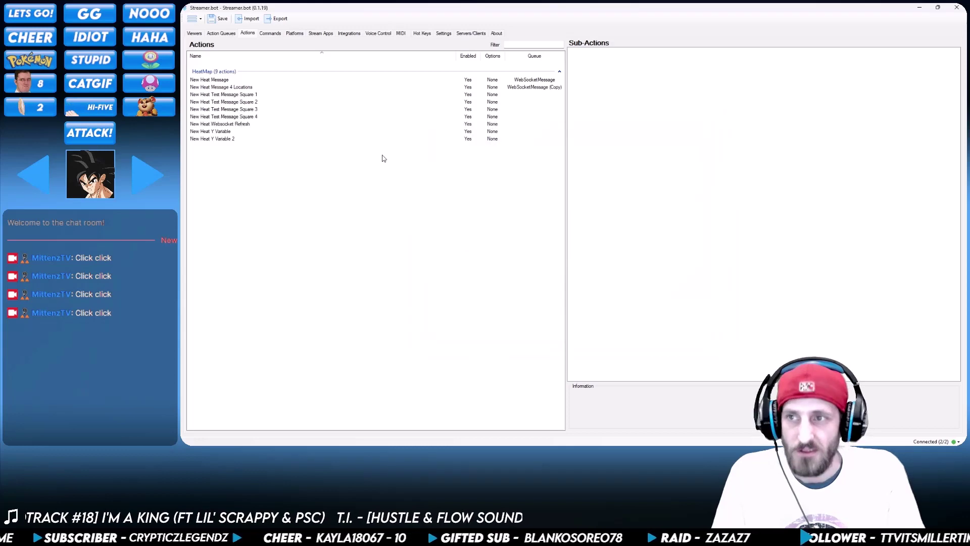
Change the Heat Map websocket client's message action to New Heat Message 4 Locations
click(267, 87)
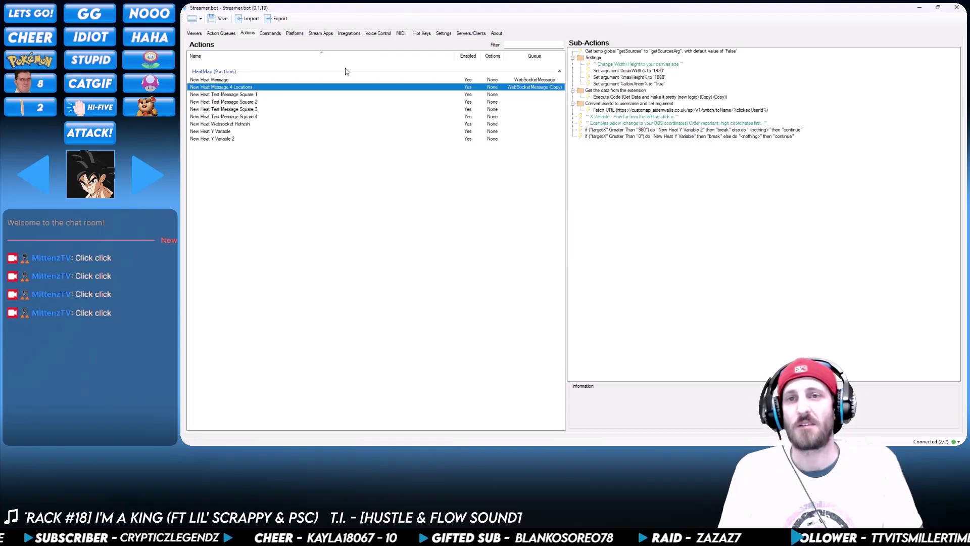
click(474, 34)
double_click(319, 65)
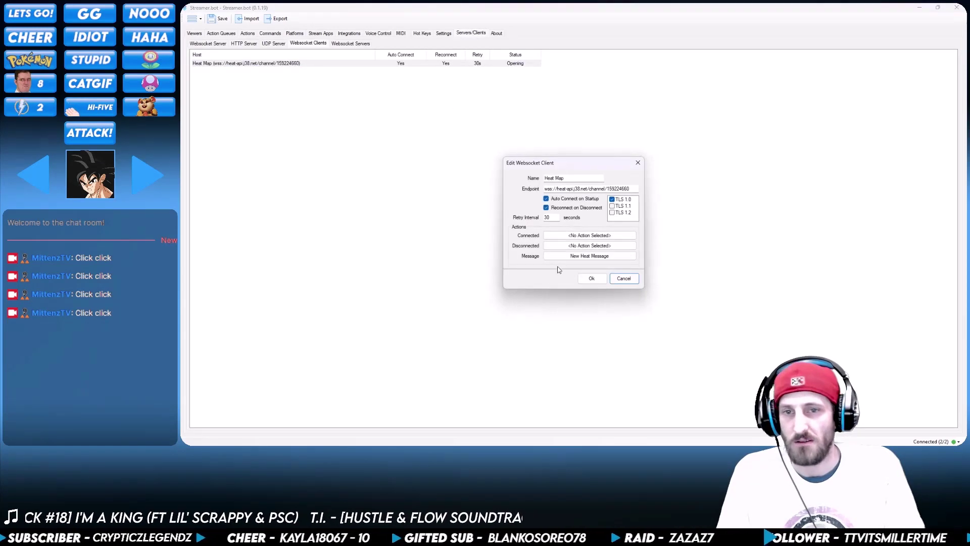
click(566, 258)
click(532, 177)
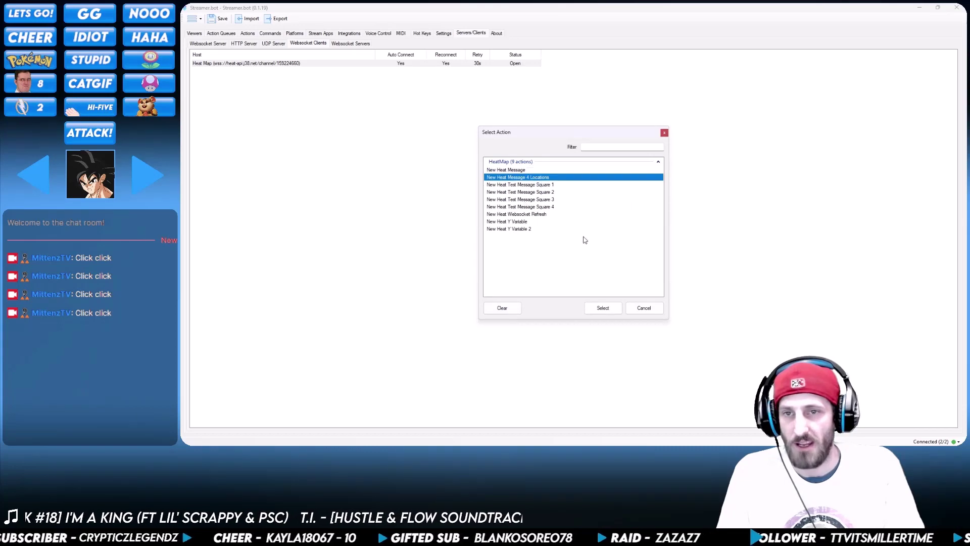
click(603, 308)
click(592, 279)
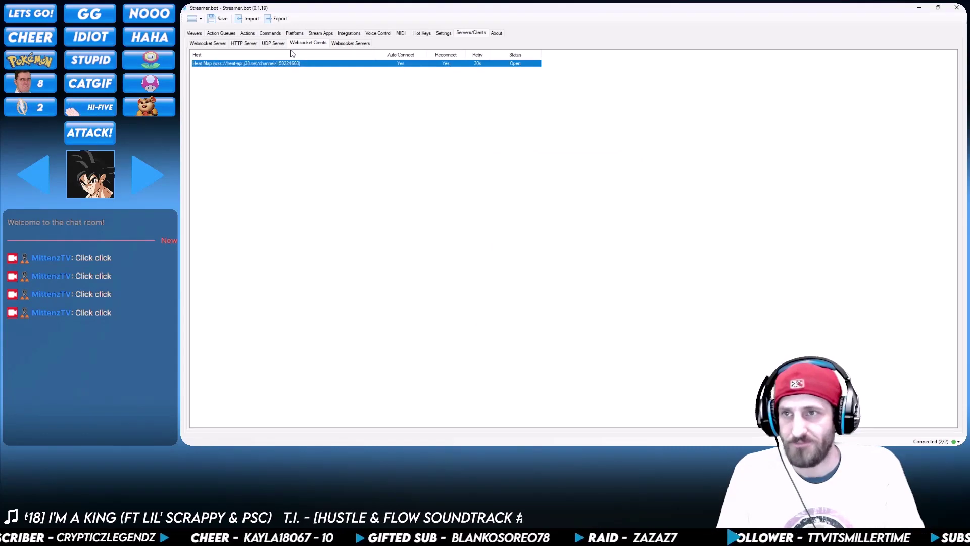
Examine the X conditions in New Heat Message 4 Locations and the Y conditions in New Heat Y Variable and New Heat Y Variable 2
click(248, 34)
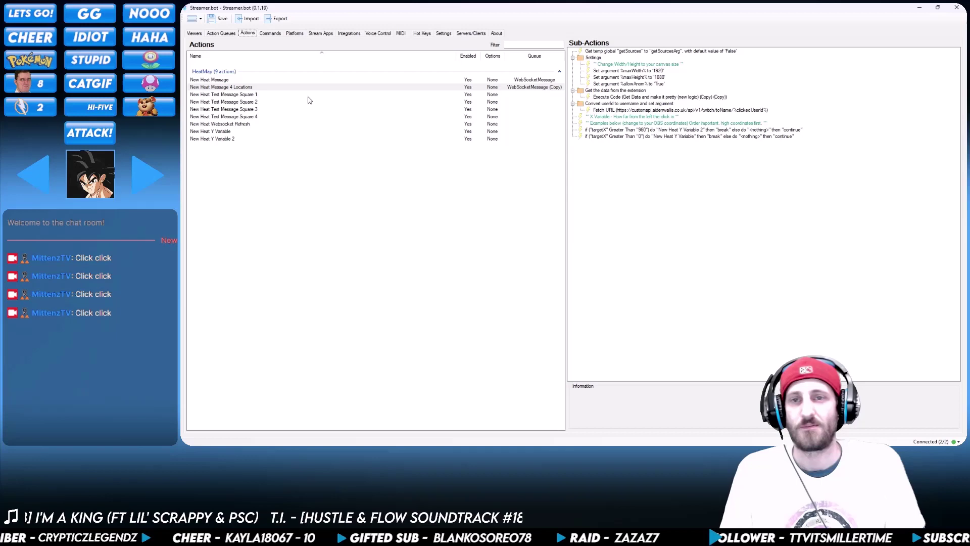
click(256, 88)
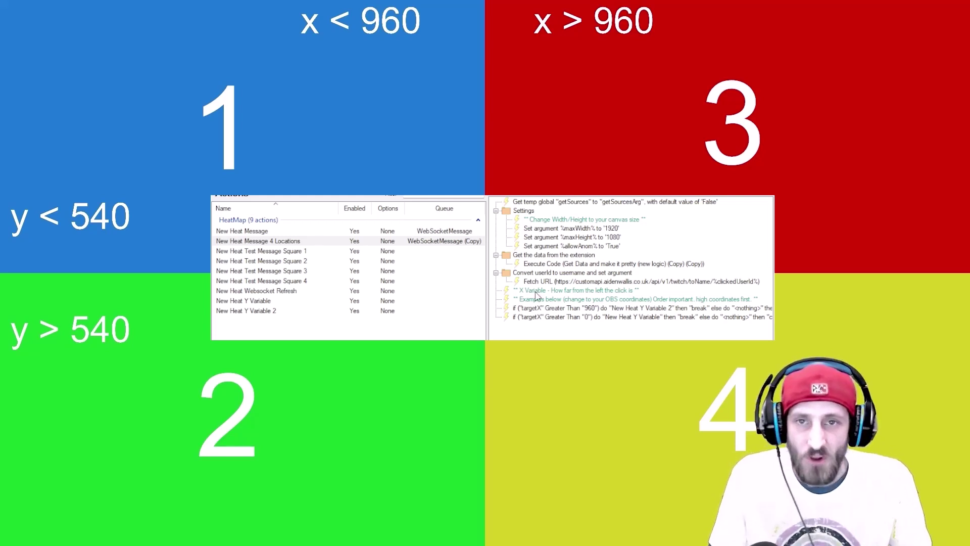
click(597, 309)
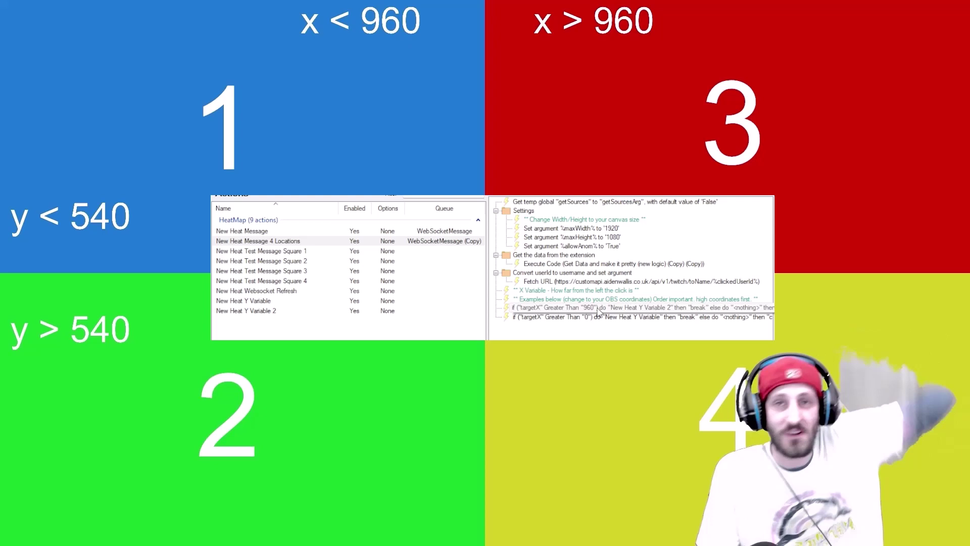
click(296, 311)
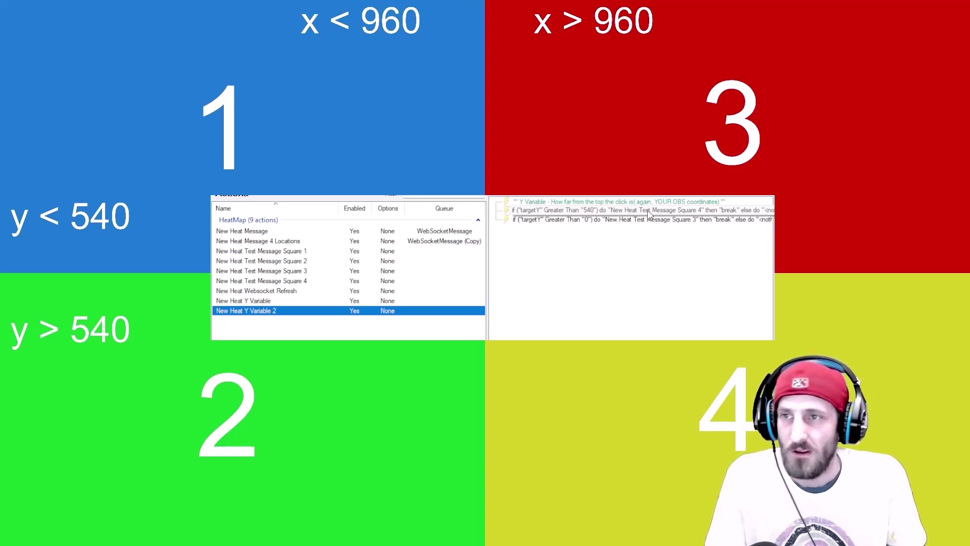
click(326, 242)
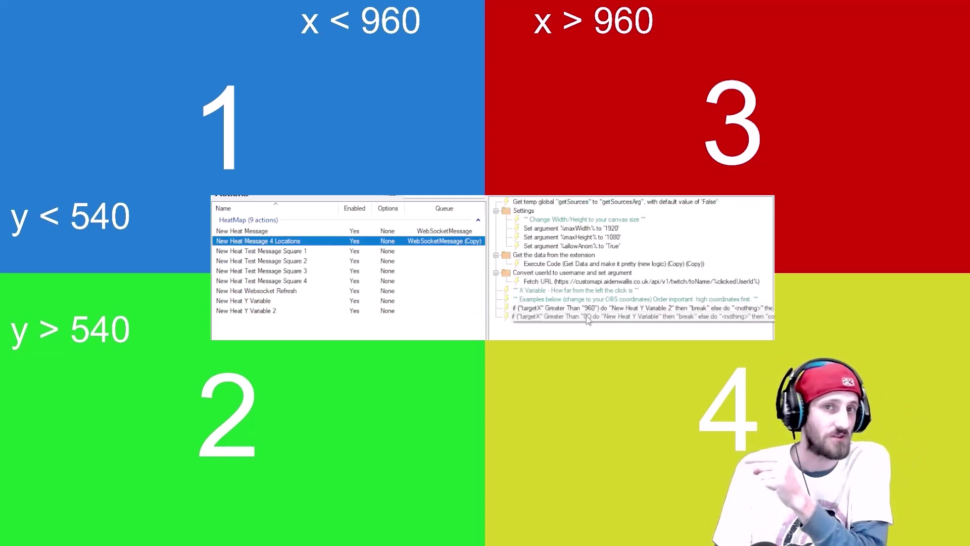
click(291, 311)
click(346, 302)
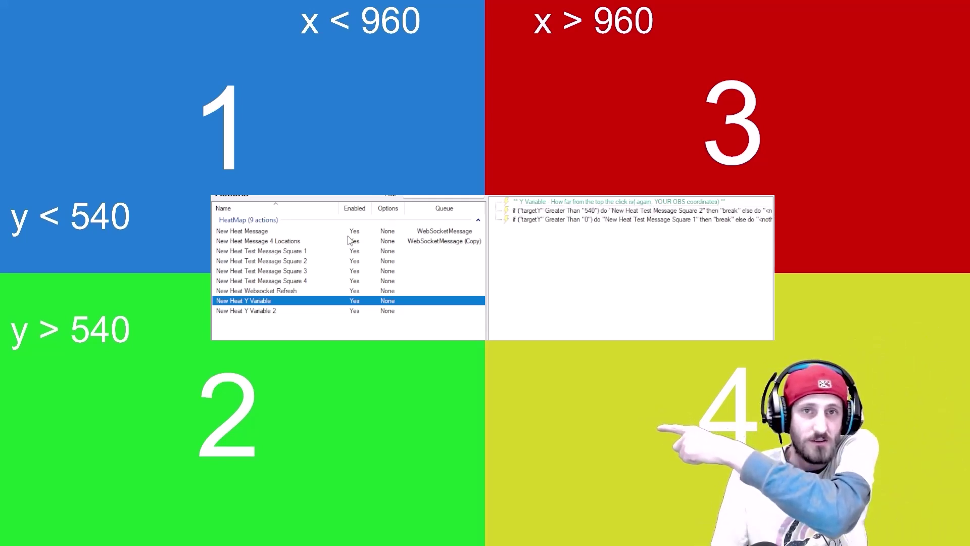
click(334, 261)
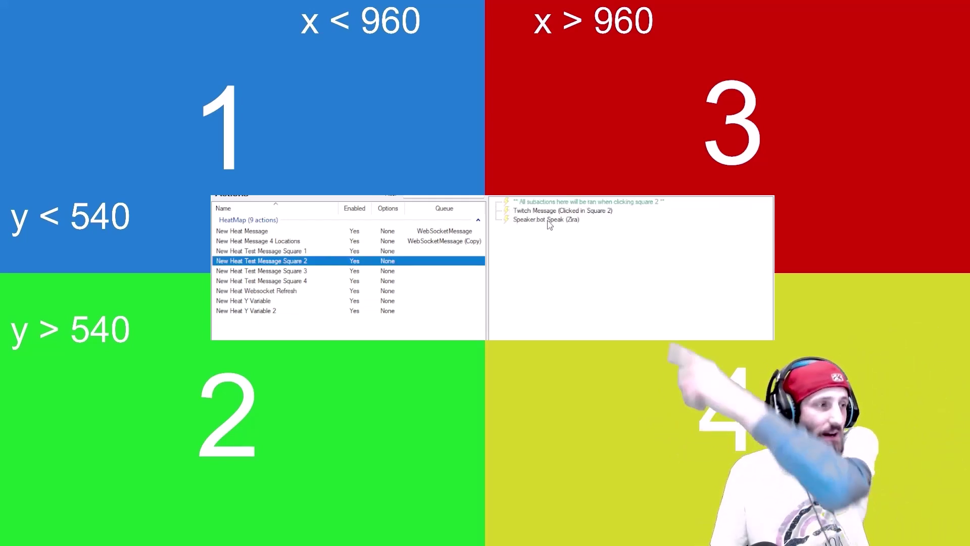
click(307, 301)
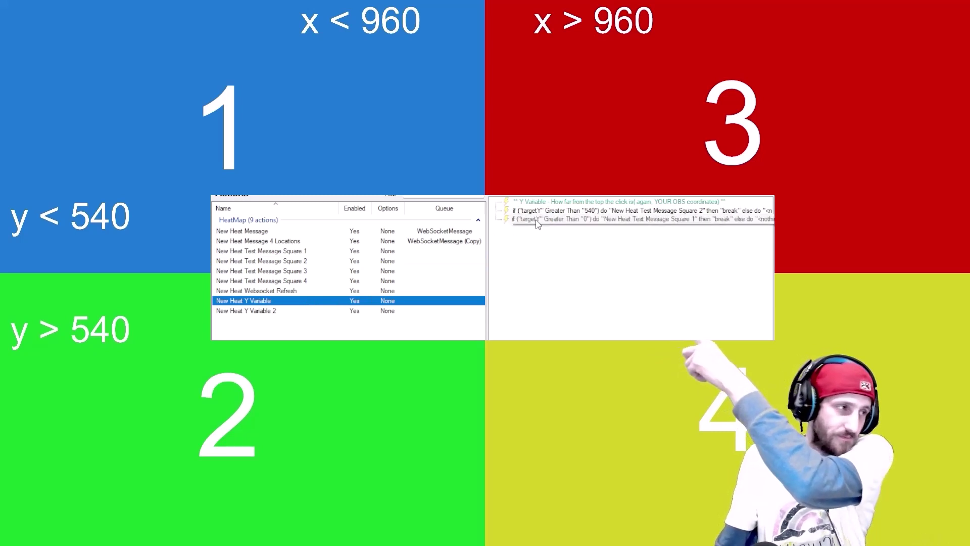
Review the New Heat Test Message Square 1 to 4 actions, including the Speaker.bot speech settings for square 1
click(314, 251)
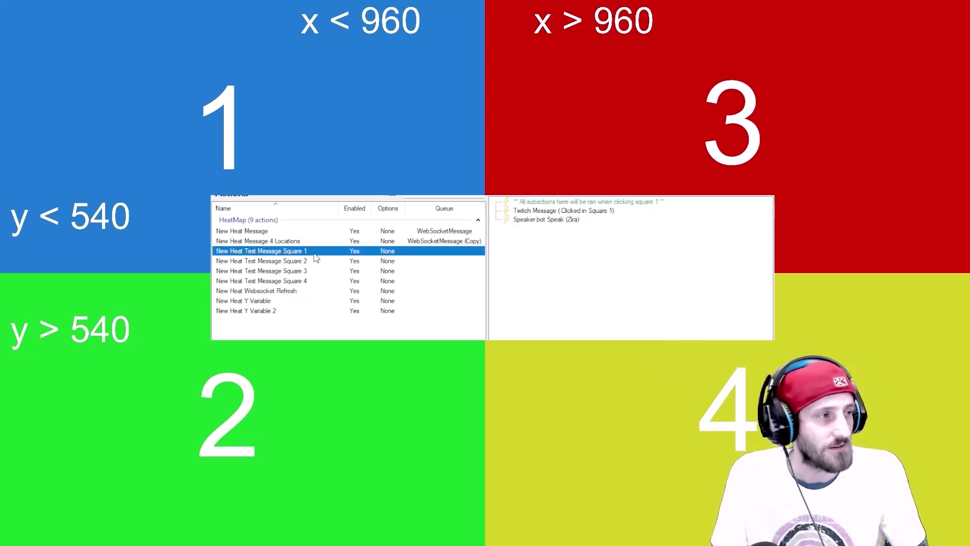
double_click(559, 220)
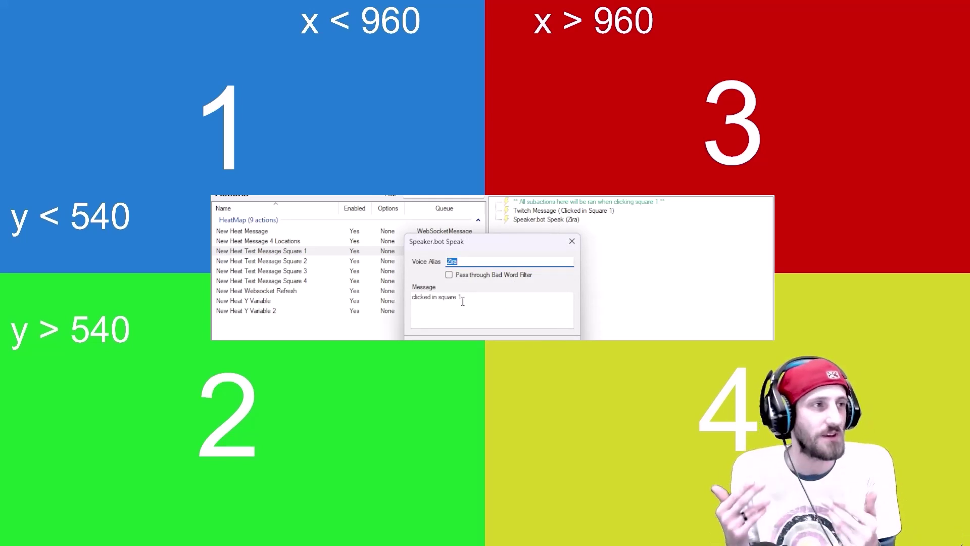
key(Return)
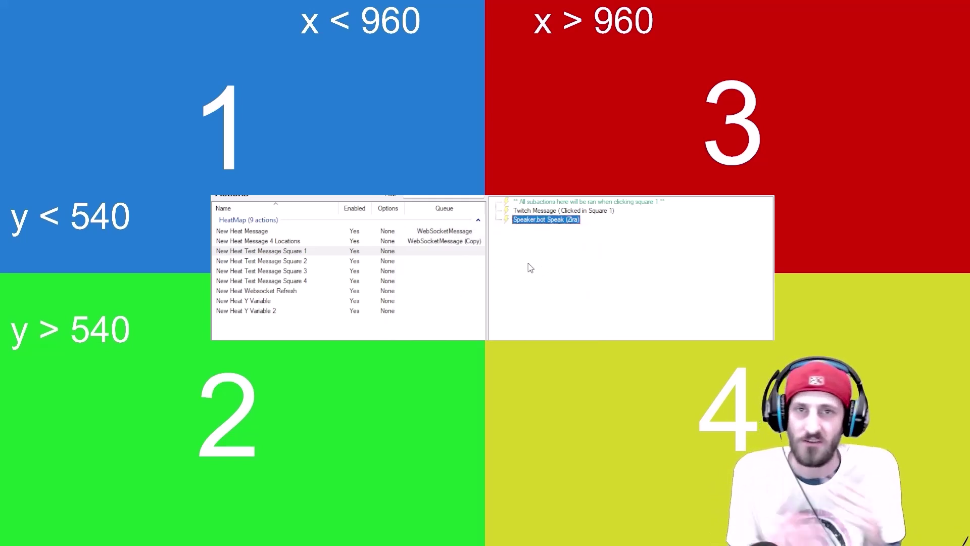
click(336, 243)
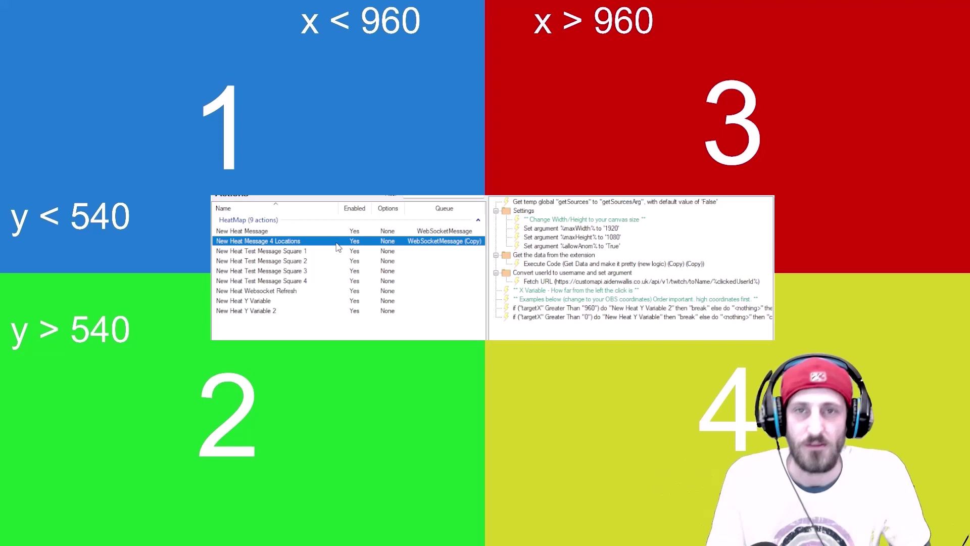
click(335, 251)
click(328, 261)
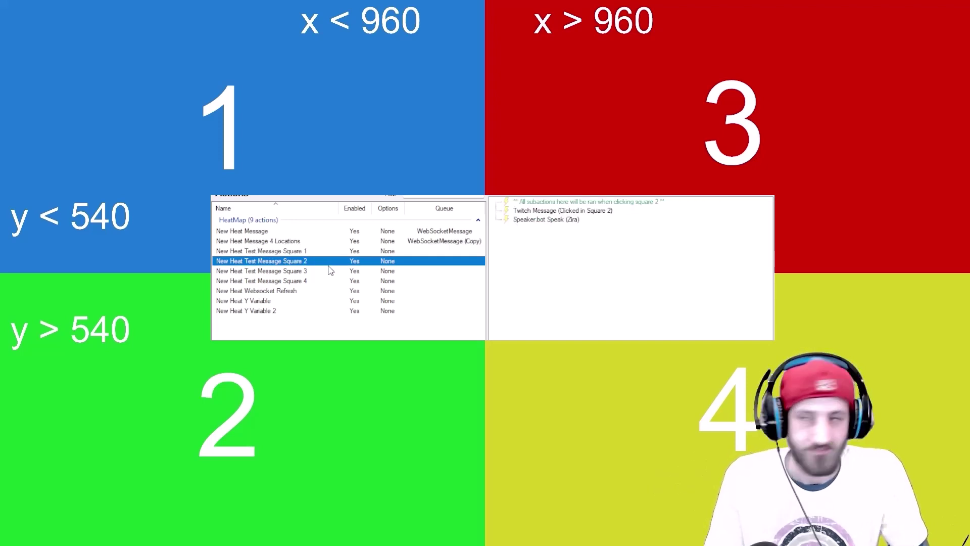
click(325, 274)
click(321, 282)
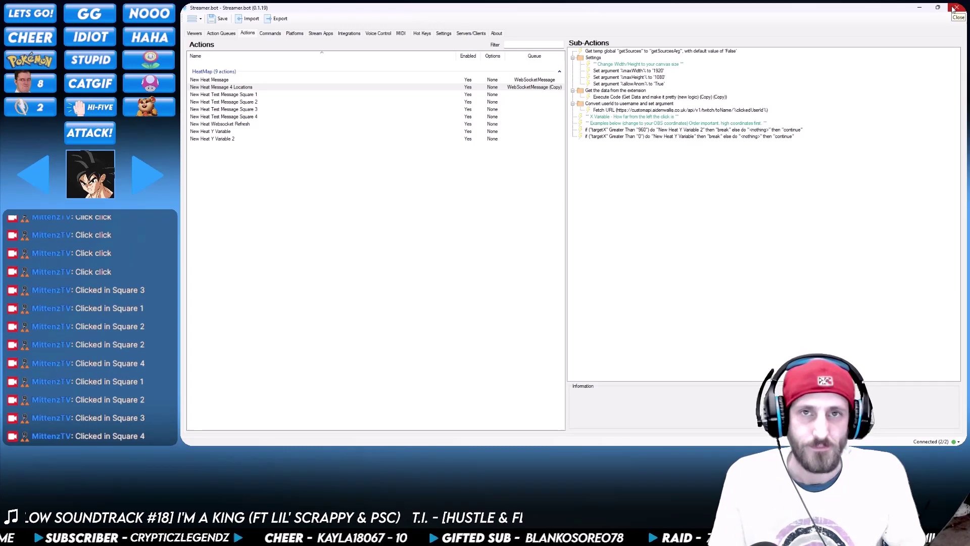
Close the Streamer.bot window containing the heat map setup
click(955, 8)
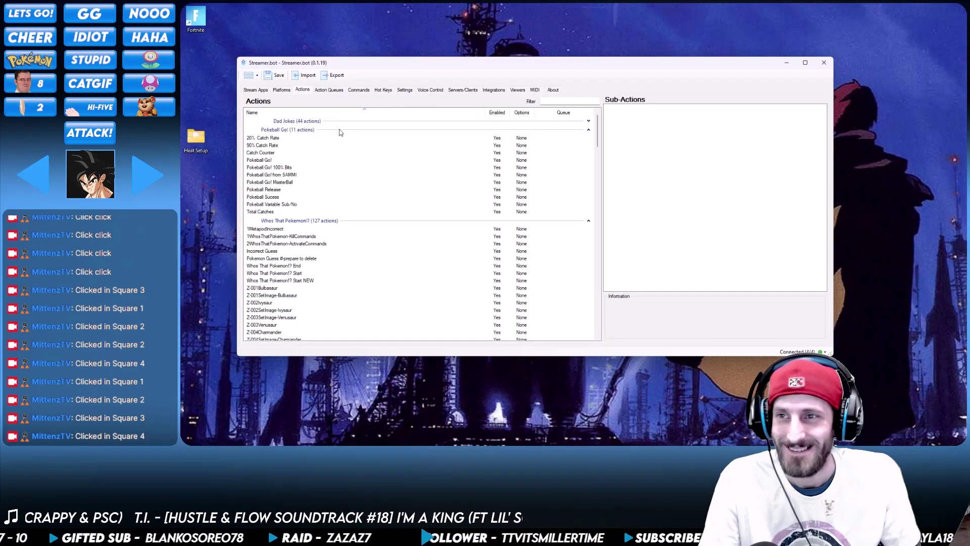
Filter the actions by "heat" and show the Heat Message action's sub-actions in a maximized window
click(570, 101)
text(heat)
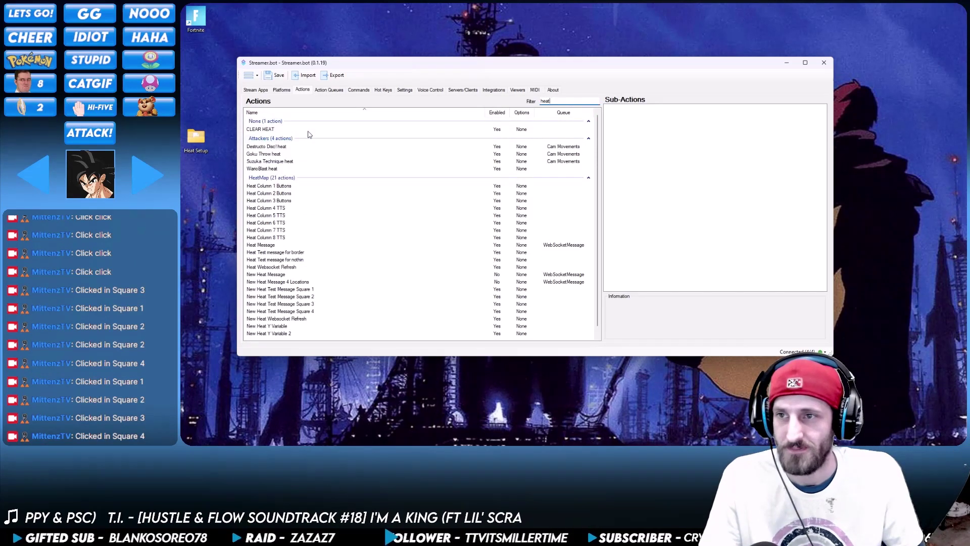
click(287, 245)
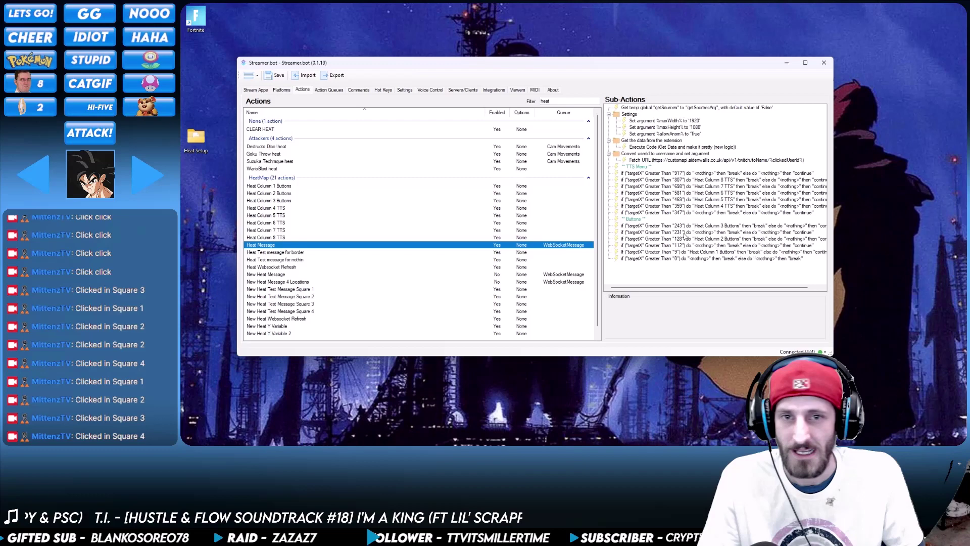
double_click(588, 63)
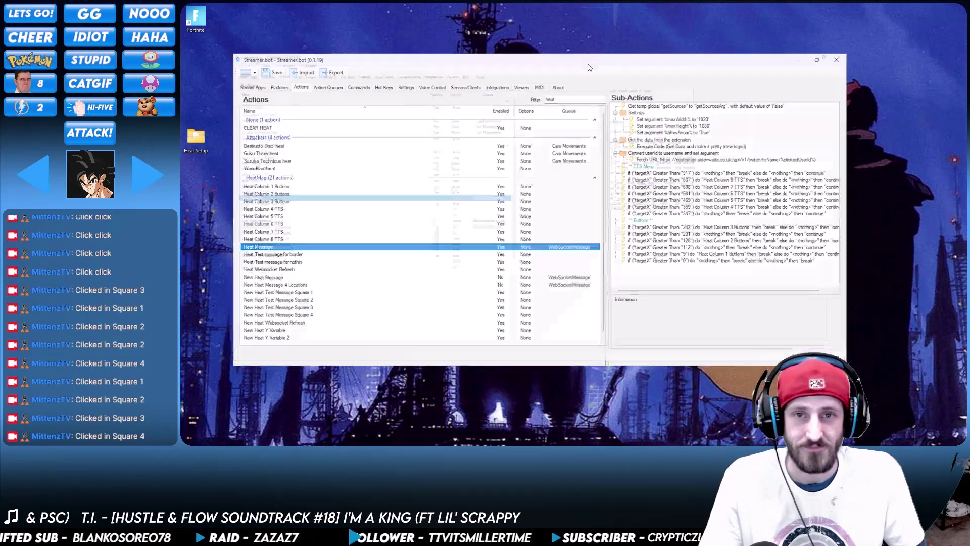
click(223, 188)
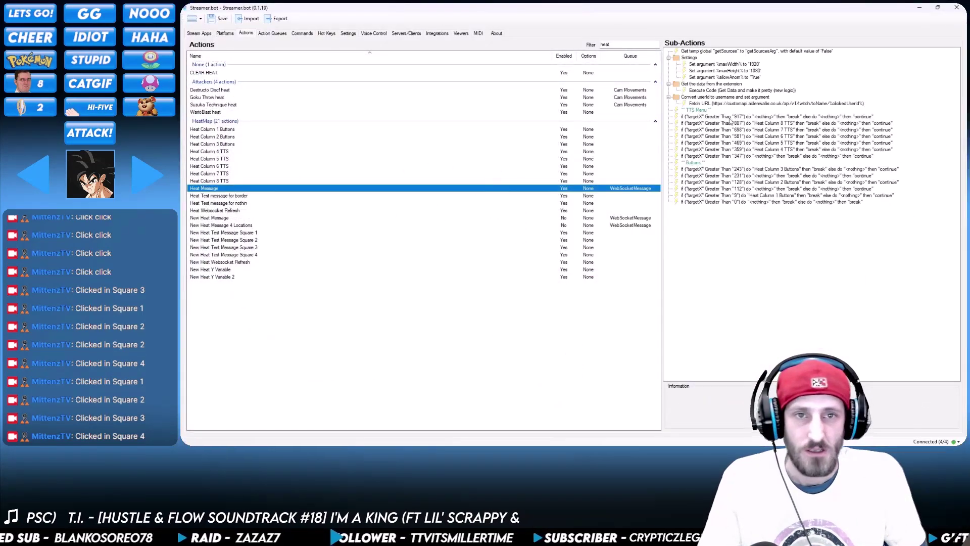
Examine the targetX conditions in Heat Message, from the 917 boundary through the entries for the three button columns
click(738, 117)
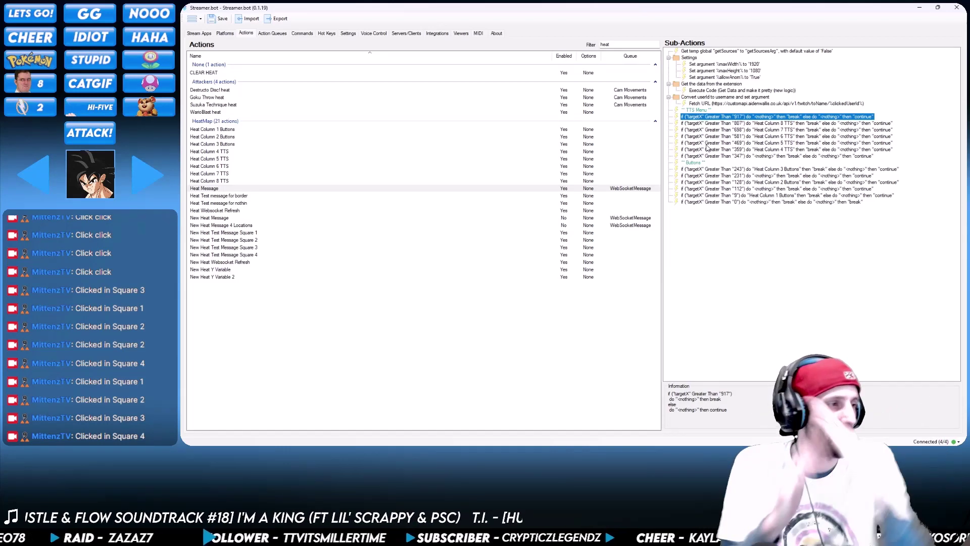
click(740, 202)
click(751, 195)
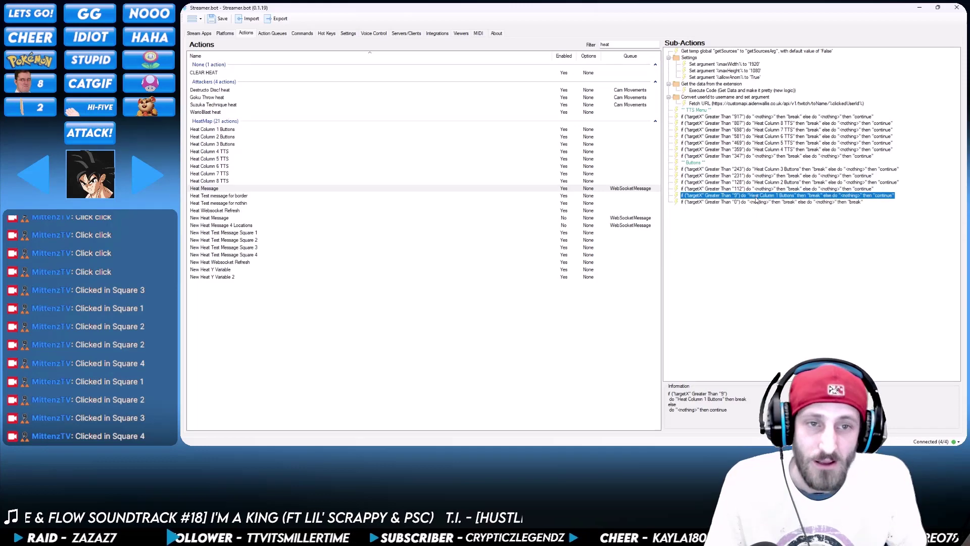
click(752, 189)
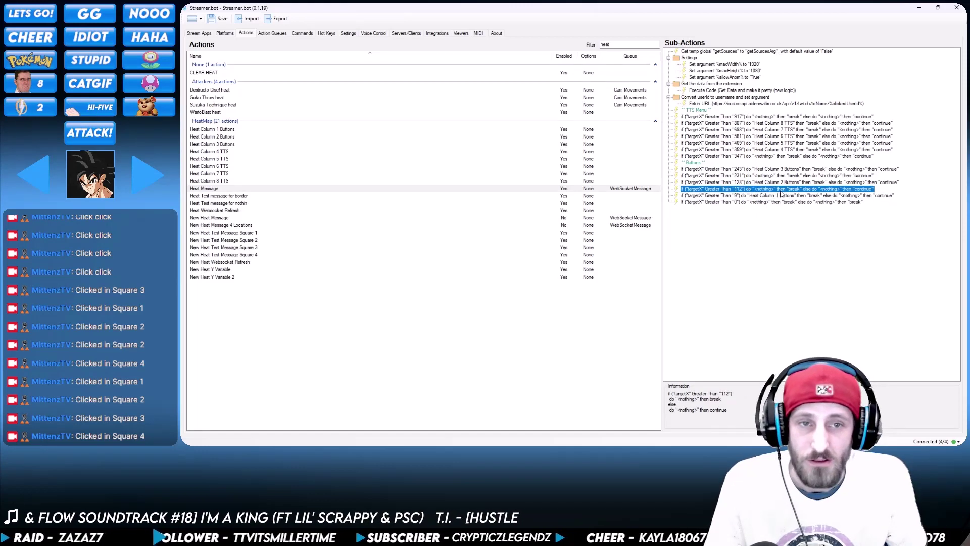
click(768, 182)
click(760, 177)
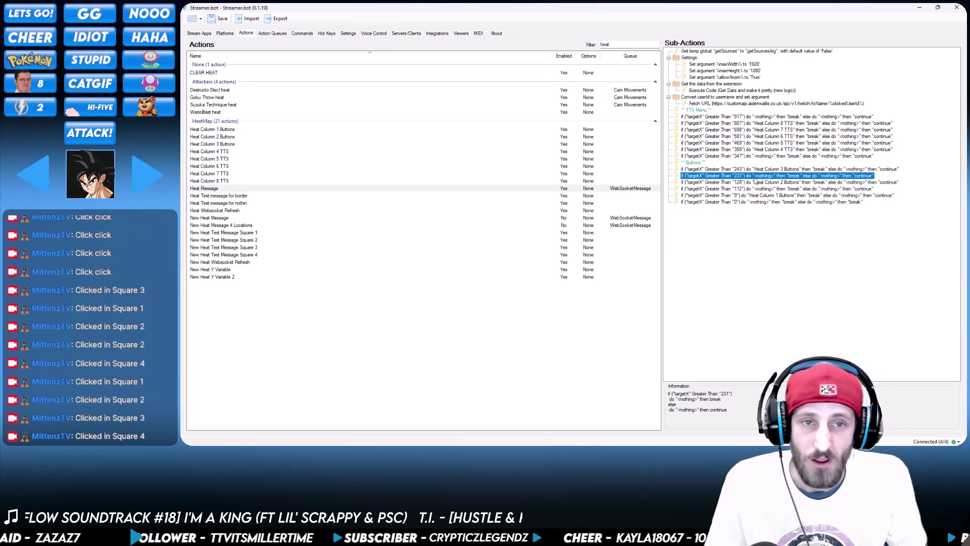
click(763, 170)
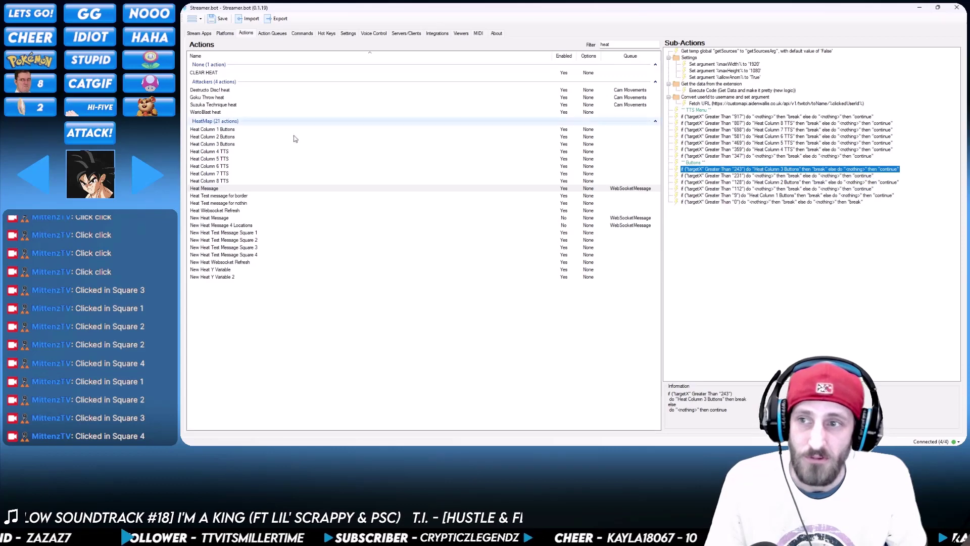
Examine the targetY conditions in Heat Column 1 Buttons, including the one that runs Applause
click(225, 131)
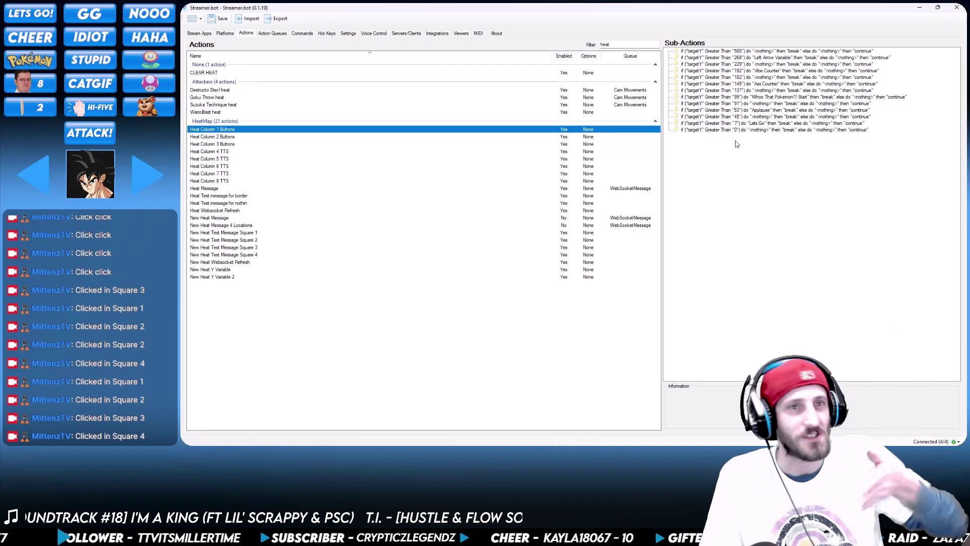
click(777, 111)
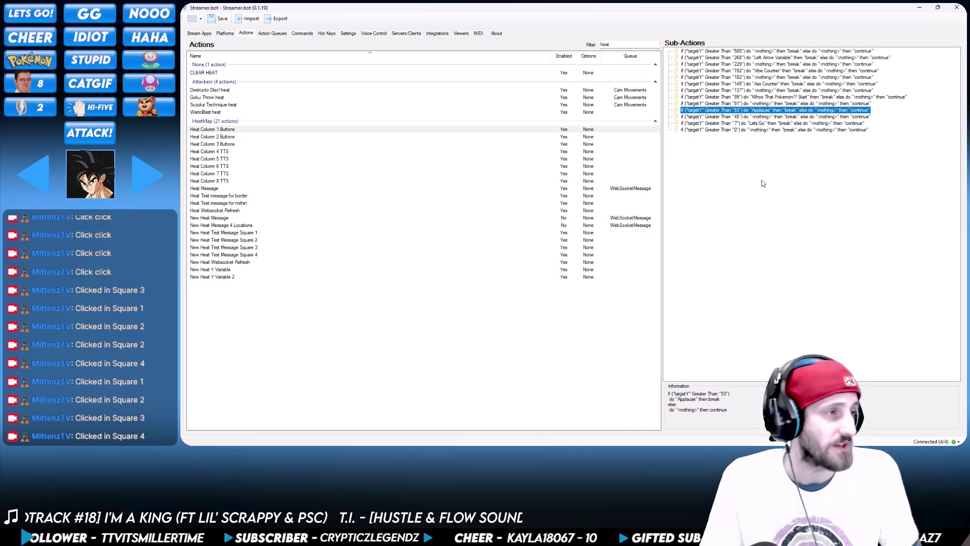
key(alt+Tab)
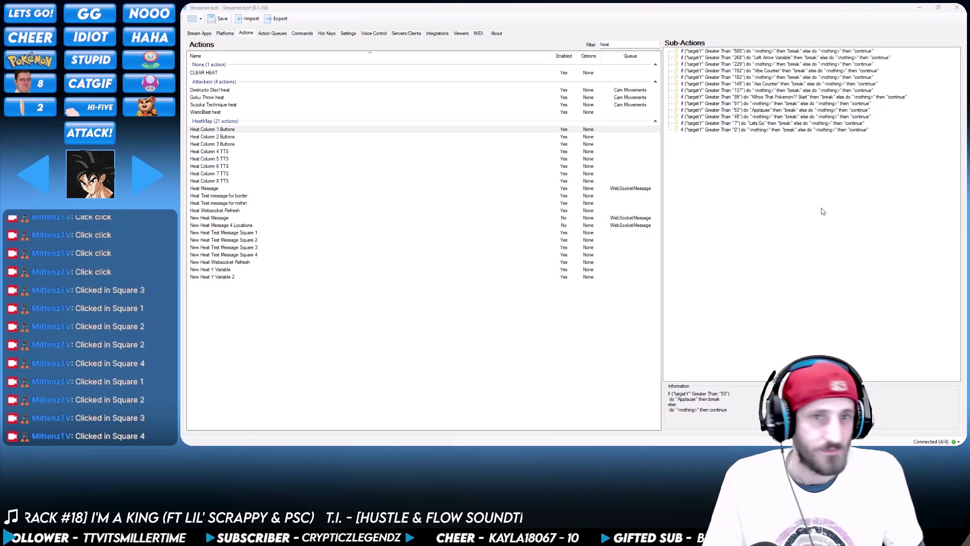
Inspect the C# code in Heat Message's Execute Code sub-action, focusing on the targetX and targetY arguments, and leave it unedited
click(233, 190)
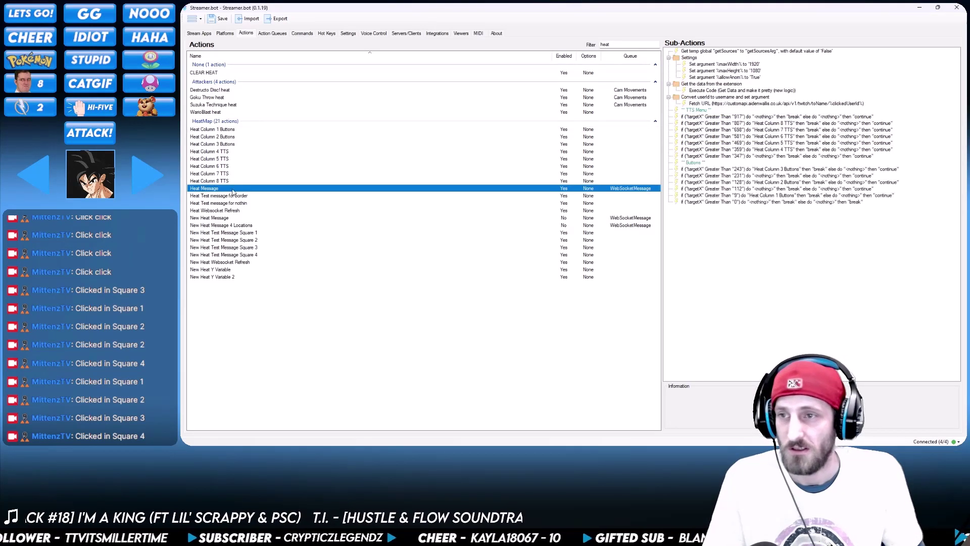
click(799, 221)
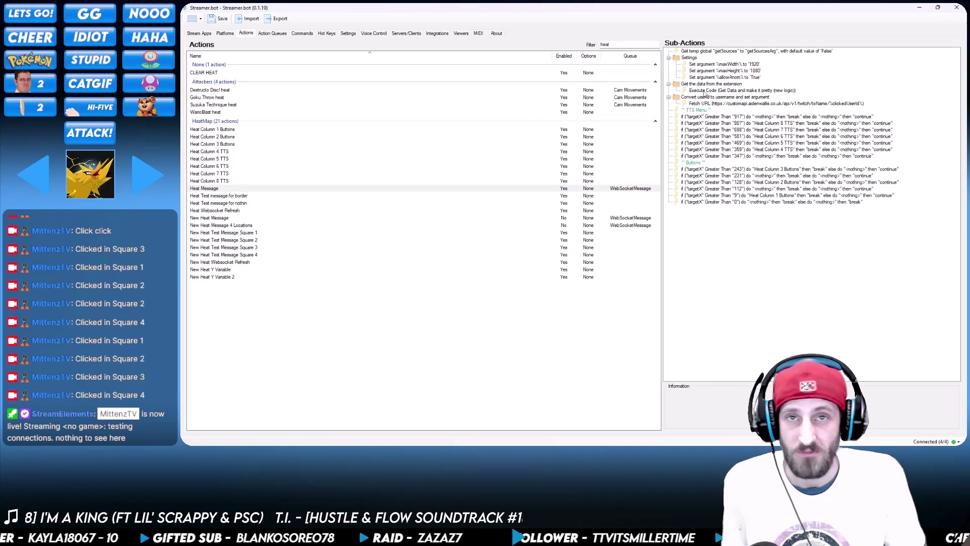
double_click(704, 90)
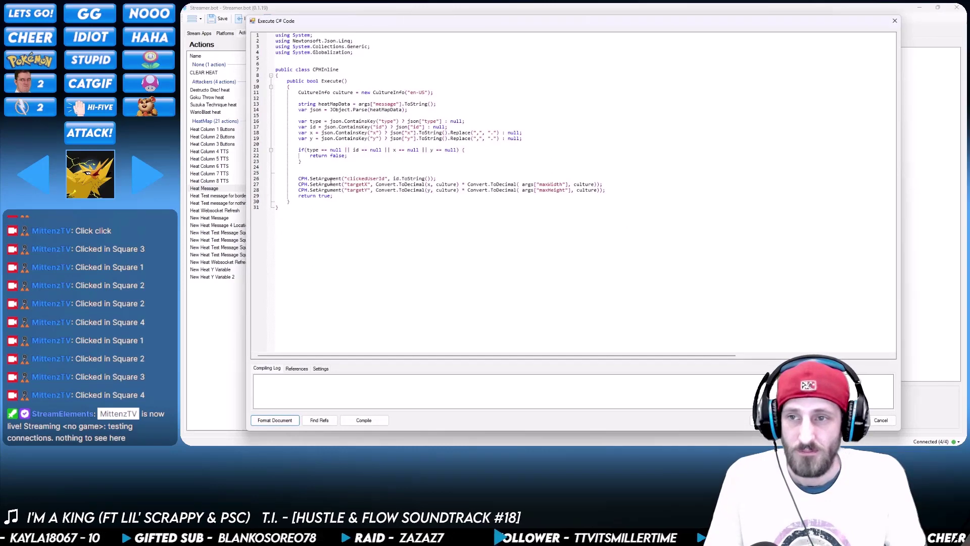
drag(331, 181, 362, 186)
click(362, 188)
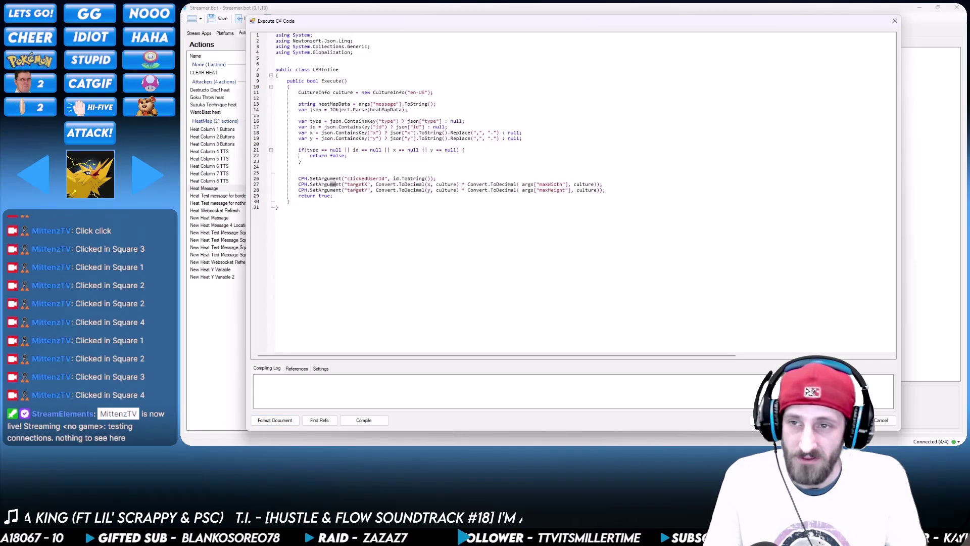
drag(369, 184, 356, 184)
click(358, 187)
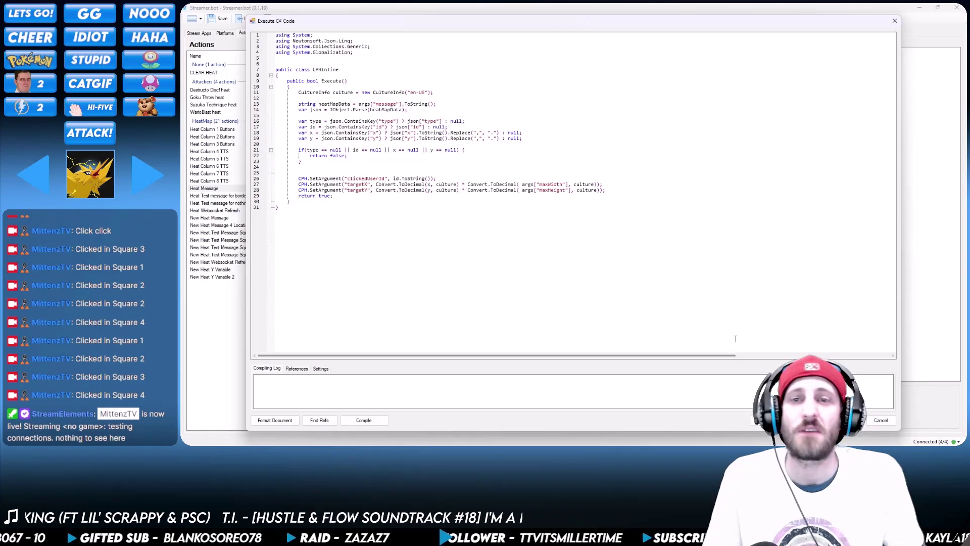
key(Escape)
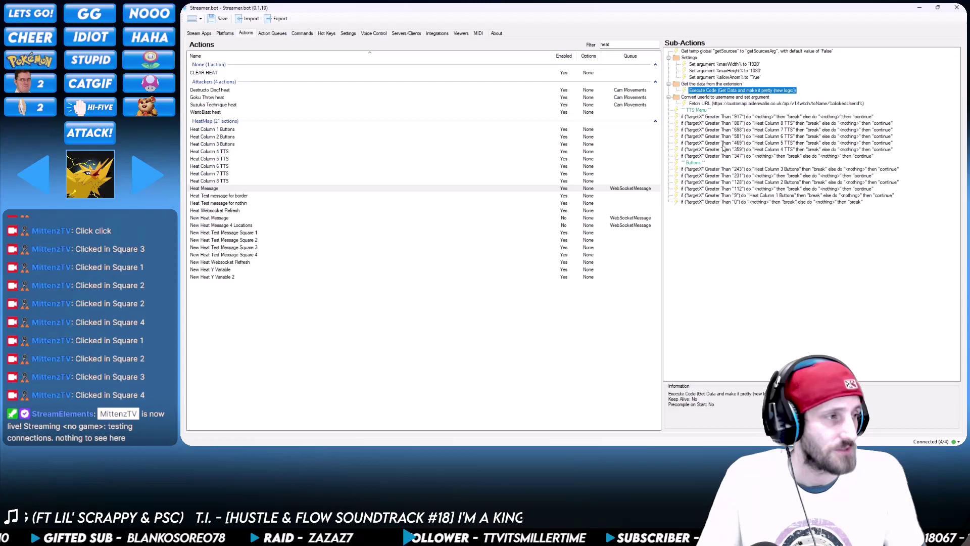
Review the order of the TTS Menu targetX conditions in Heat Message, including those for Heat Columns 4, 5 and 6
click(837, 282)
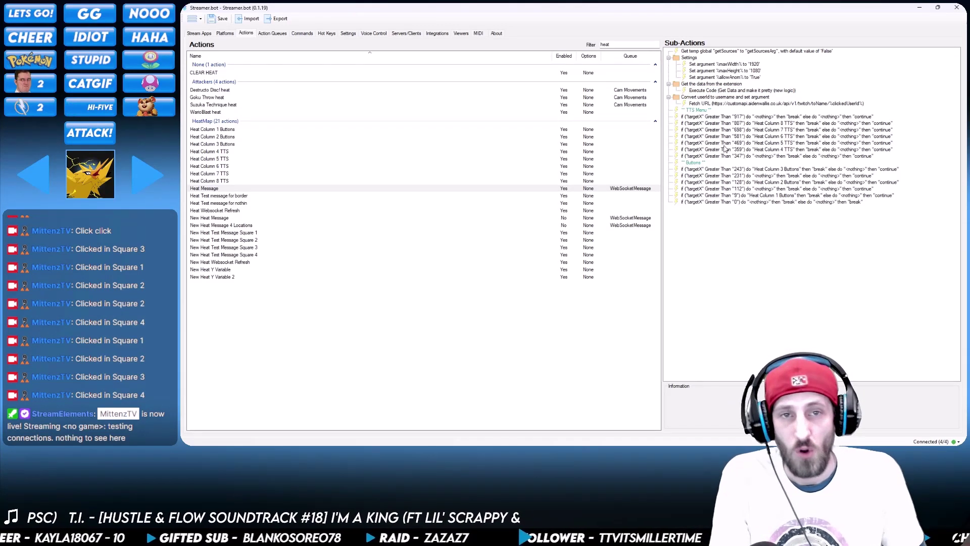
click(706, 117)
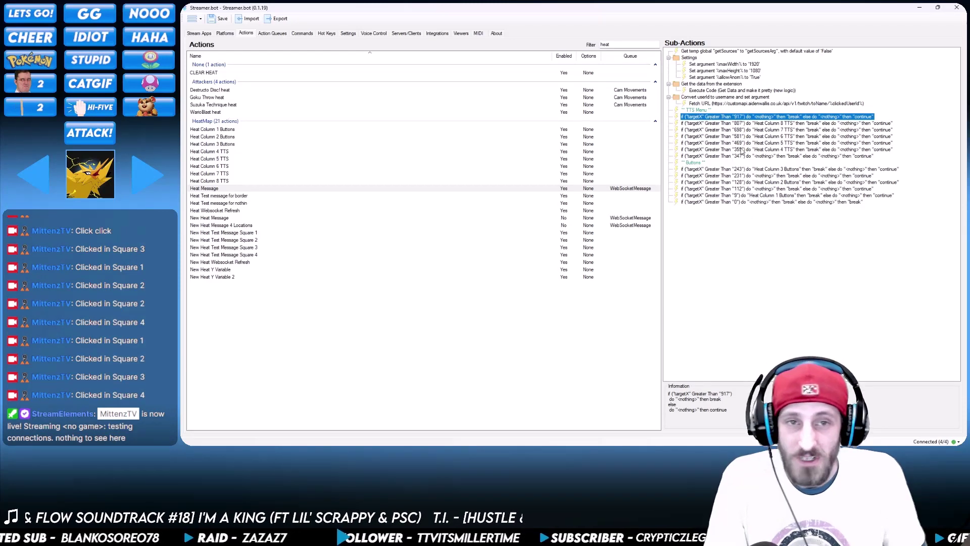
click(721, 150)
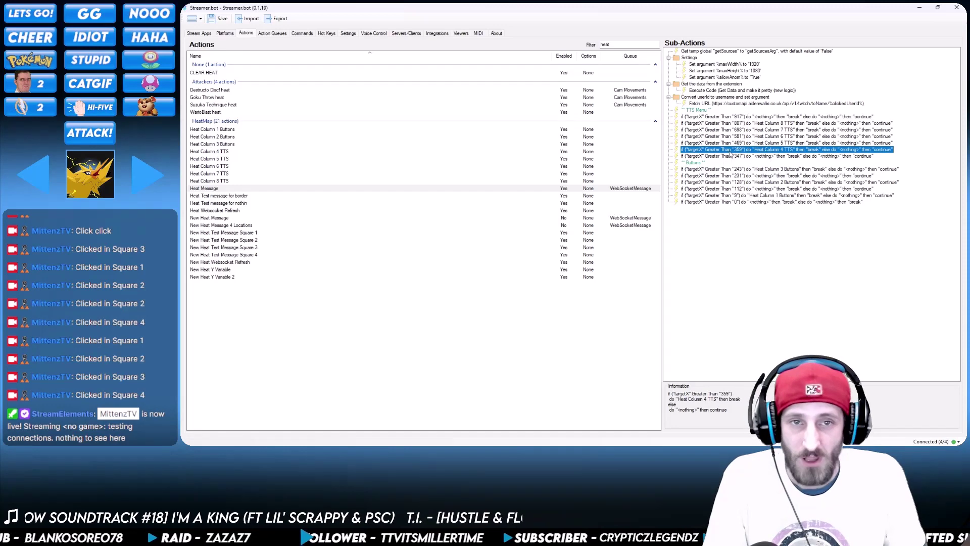
click(731, 143)
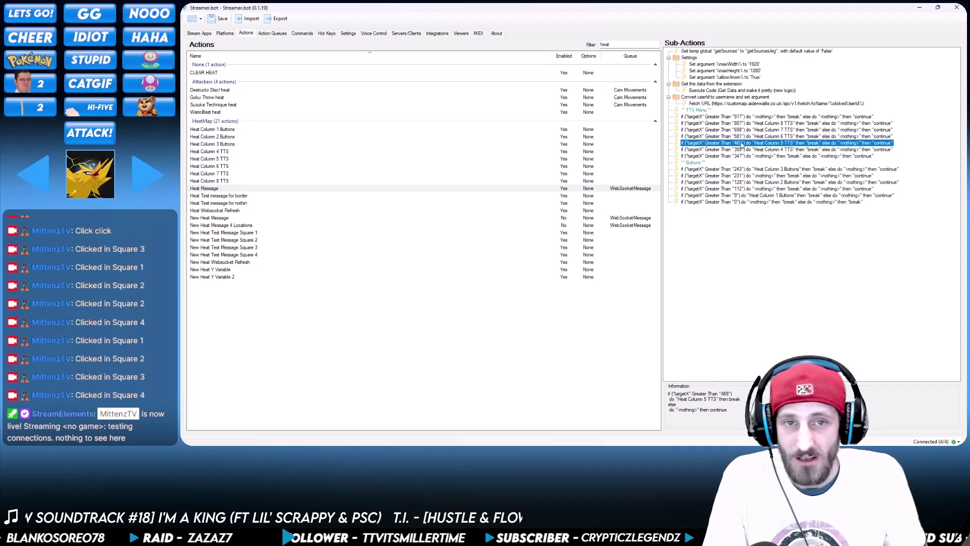
click(739, 138)
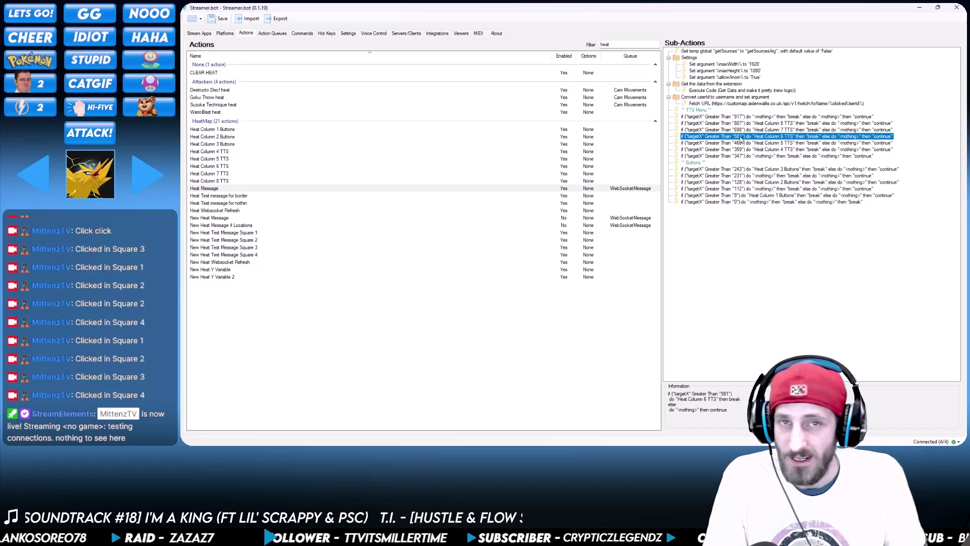
Move the Heat Column 5 TTS condition to the end of Heat Message's sub-actions, then return it between Columns 6 and 4
click(742, 143)
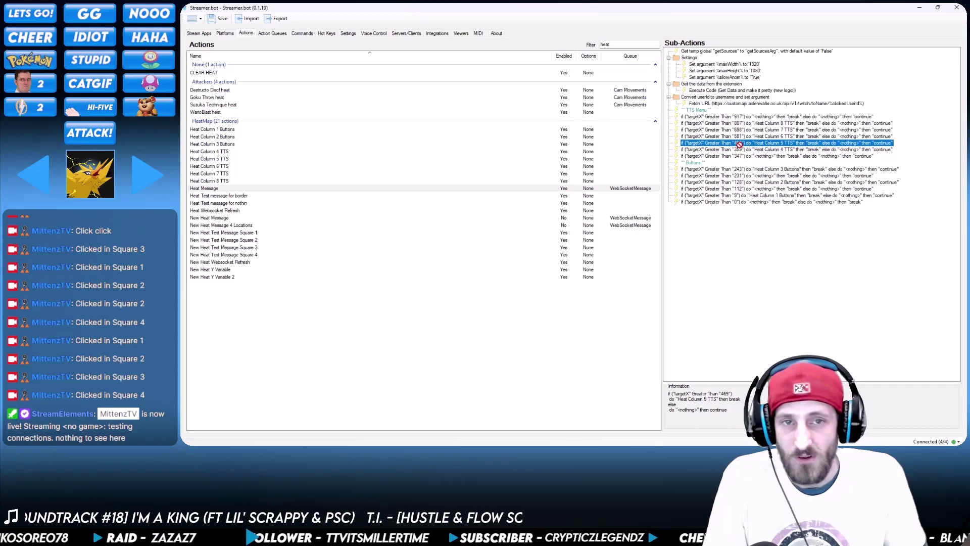
drag(739, 144, 748, 208)
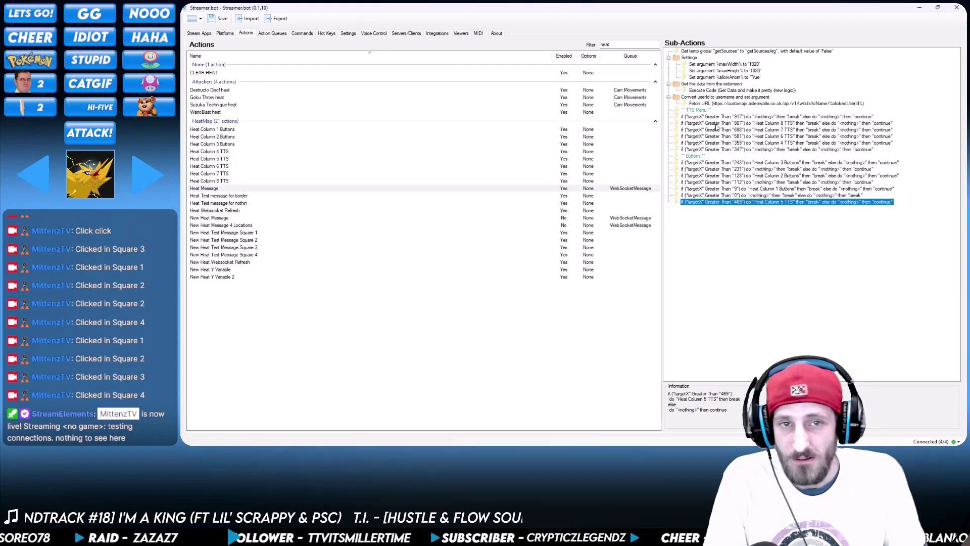
click(746, 143)
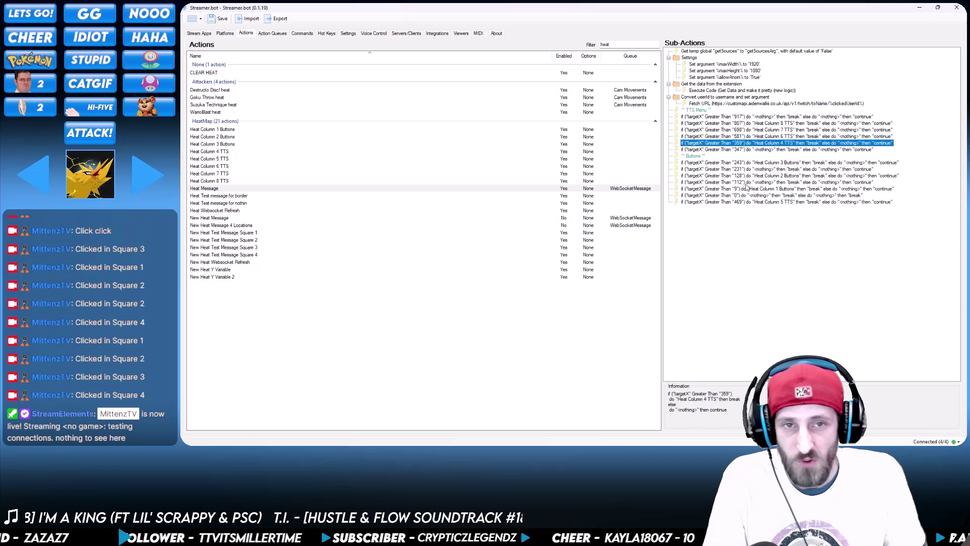
drag(741, 201, 755, 146)
click(749, 149)
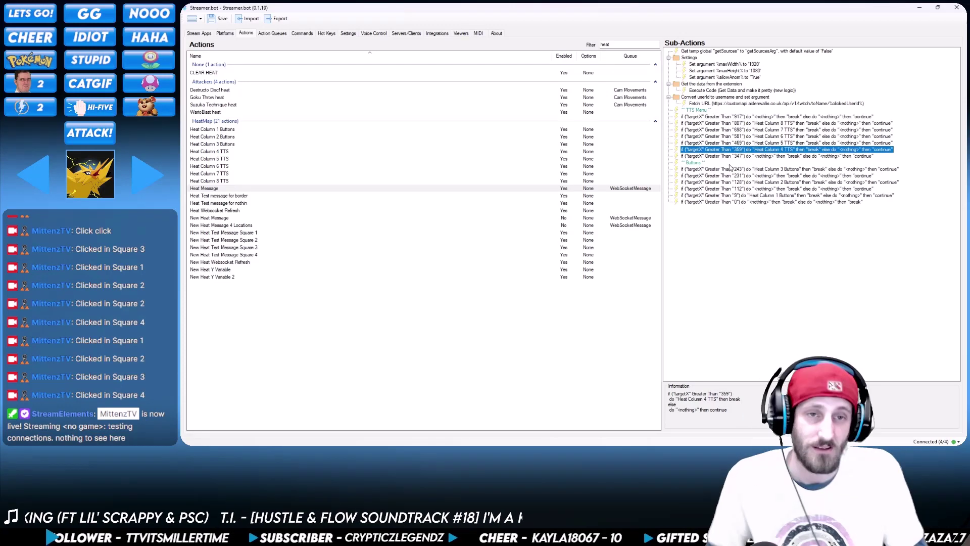
click(729, 176)
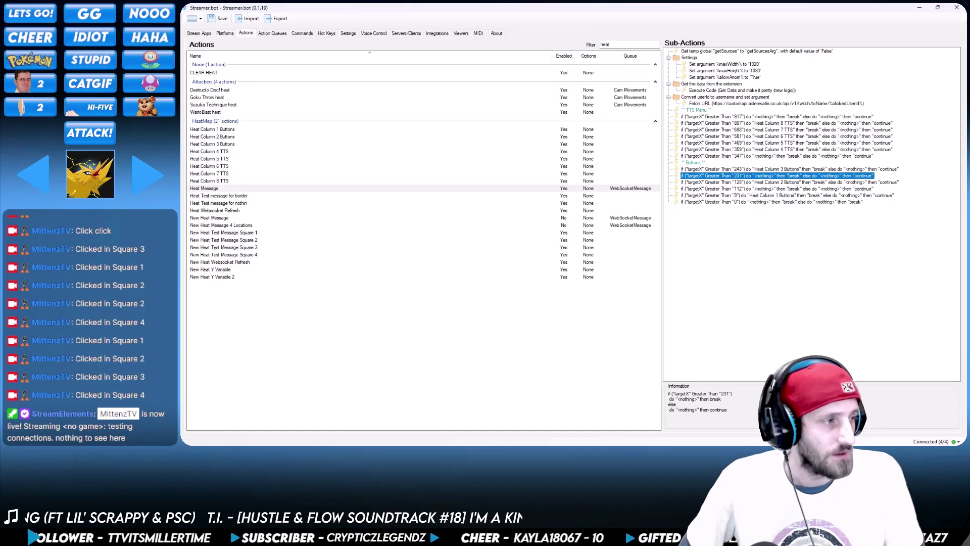
click(746, 241)
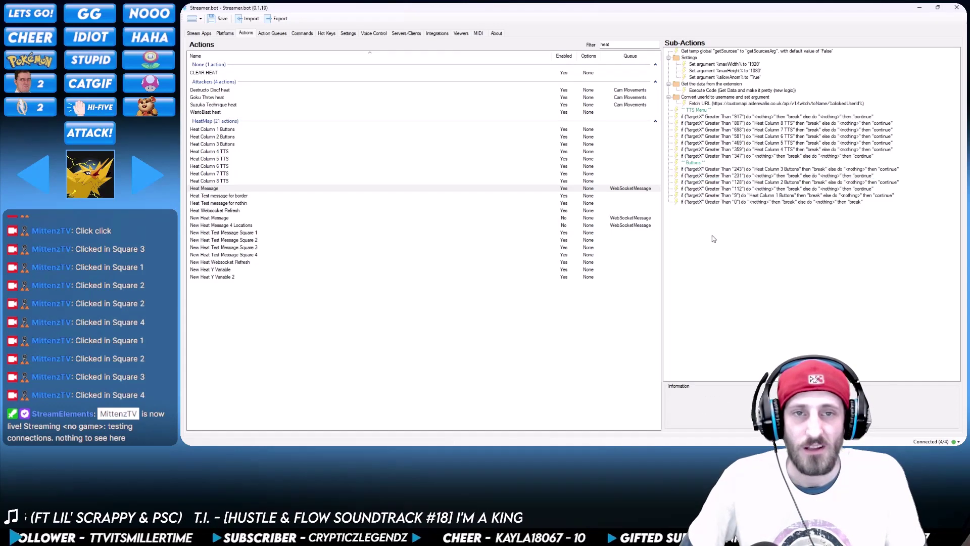